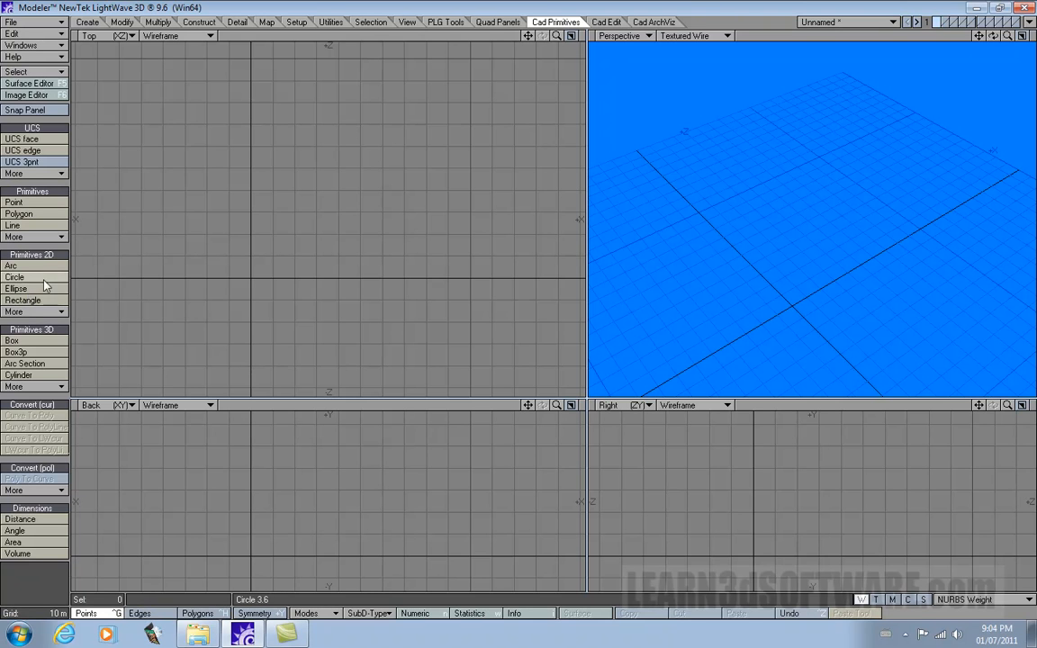
Draw a cylinder near the origin in the top view, about 8.6 m in radius and 30.6 m deep.
left_click(22, 375)
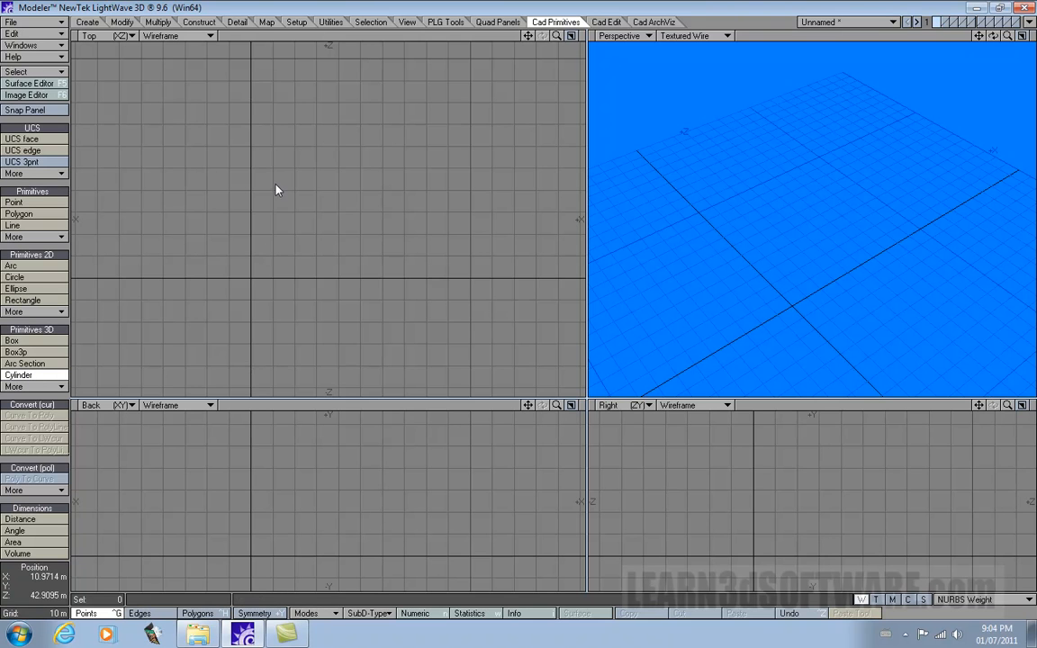
left_click_drag(274, 178, 289, 198)
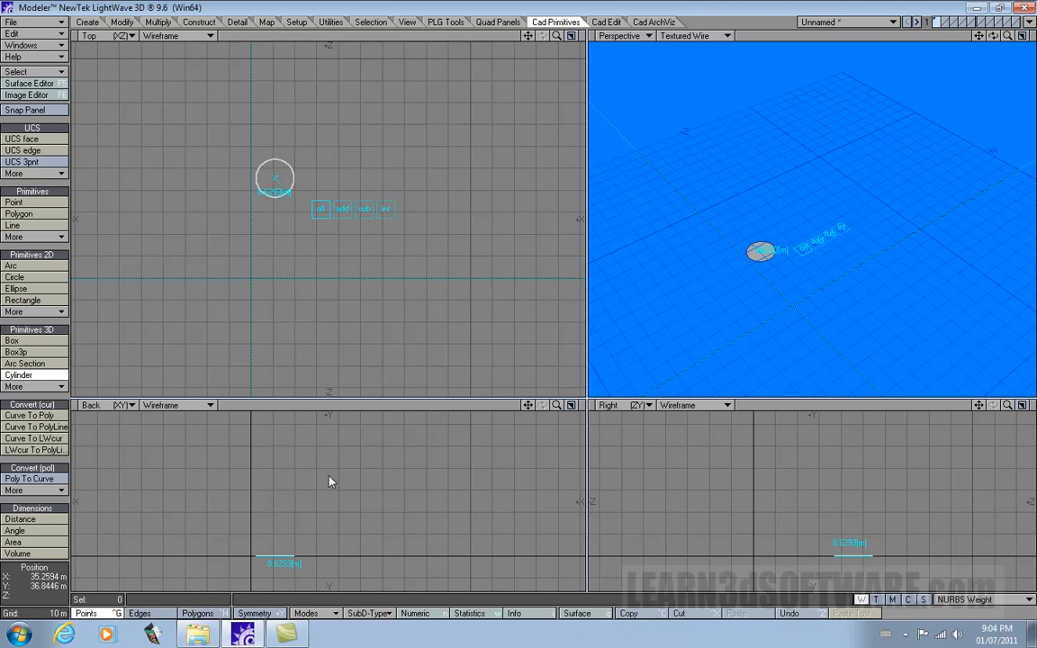
left_click_drag(280, 532, 281, 495)
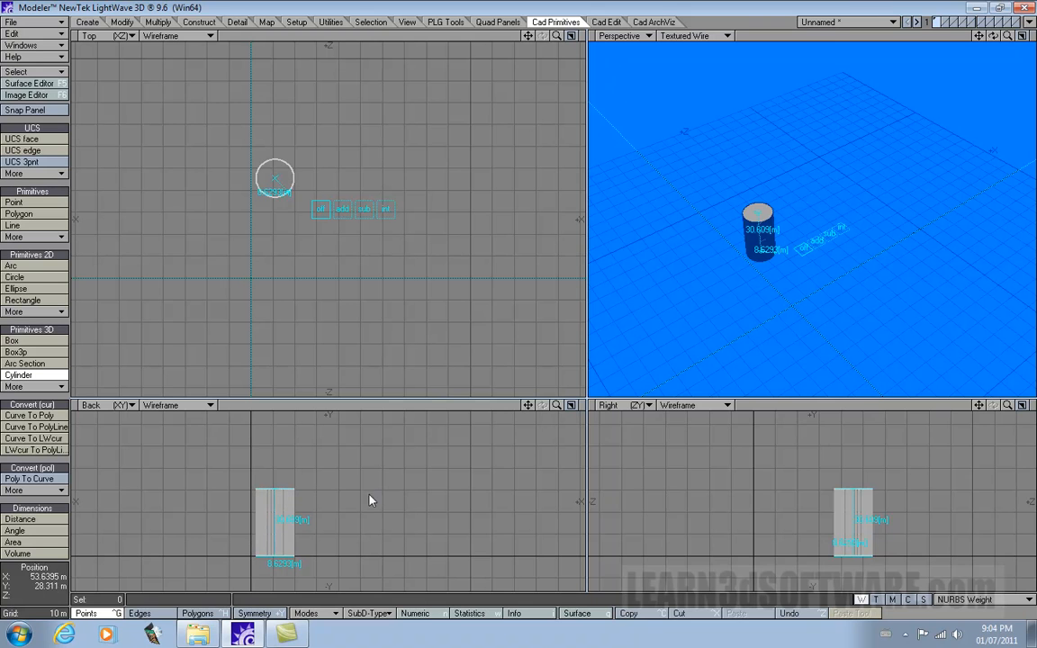
Raise the cylinder's max freeze error to about 34.2 cm for fewer side segments, and finish the cylinder.
key("n")
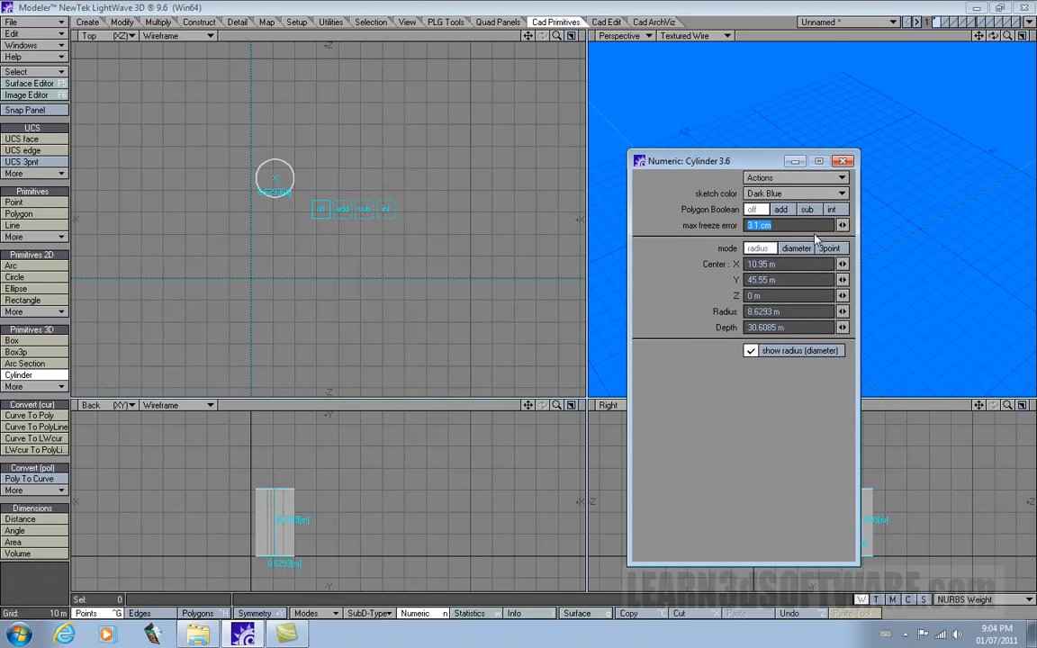
left_click_drag(844, 227, 887, 226)
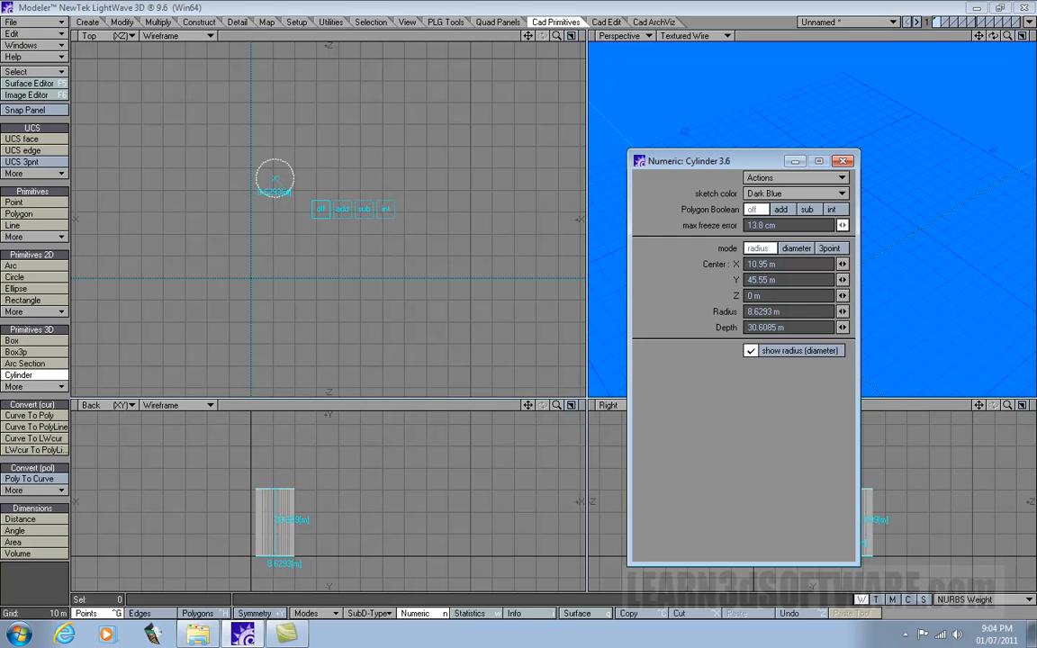
left_click_drag(711, 160, 327, 138)
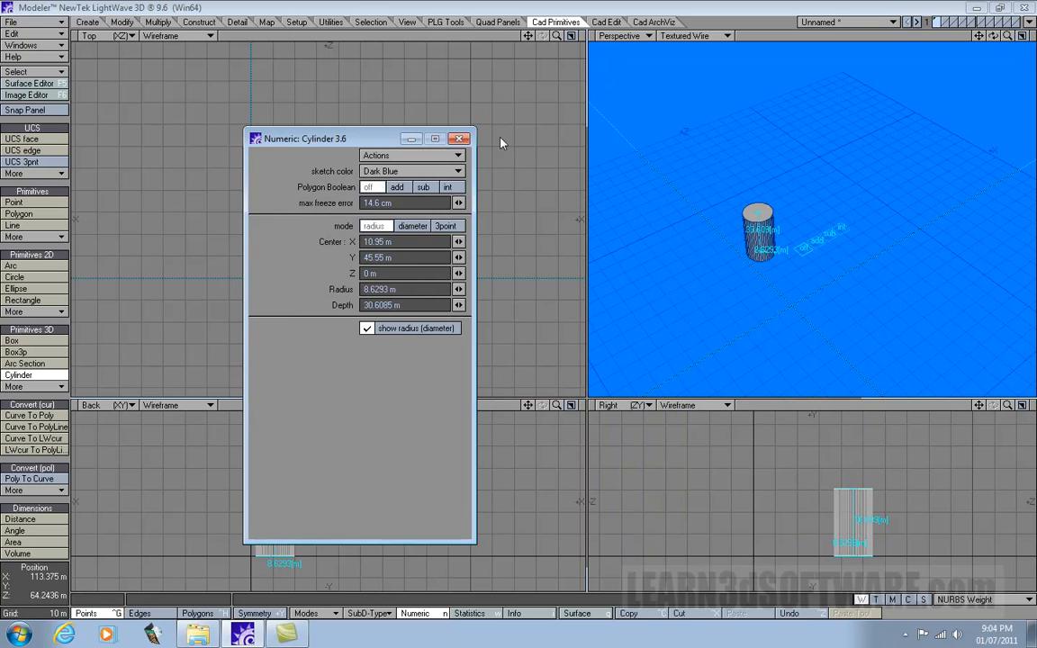
left_click_drag(1007, 36, 1035, 91)
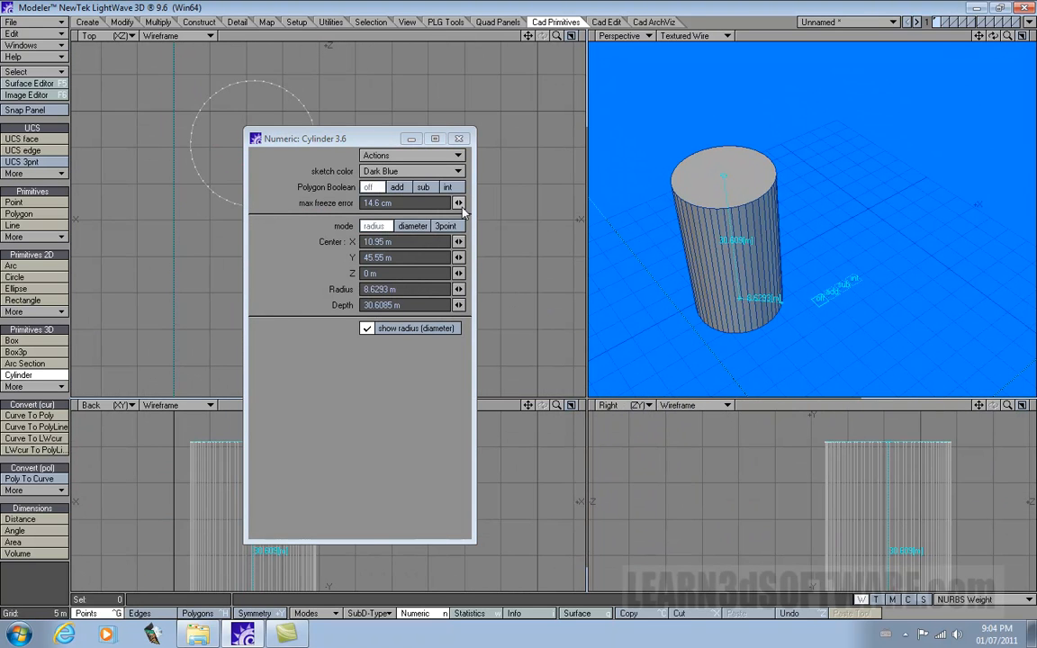
left_click_drag(459, 203, 466, 203)
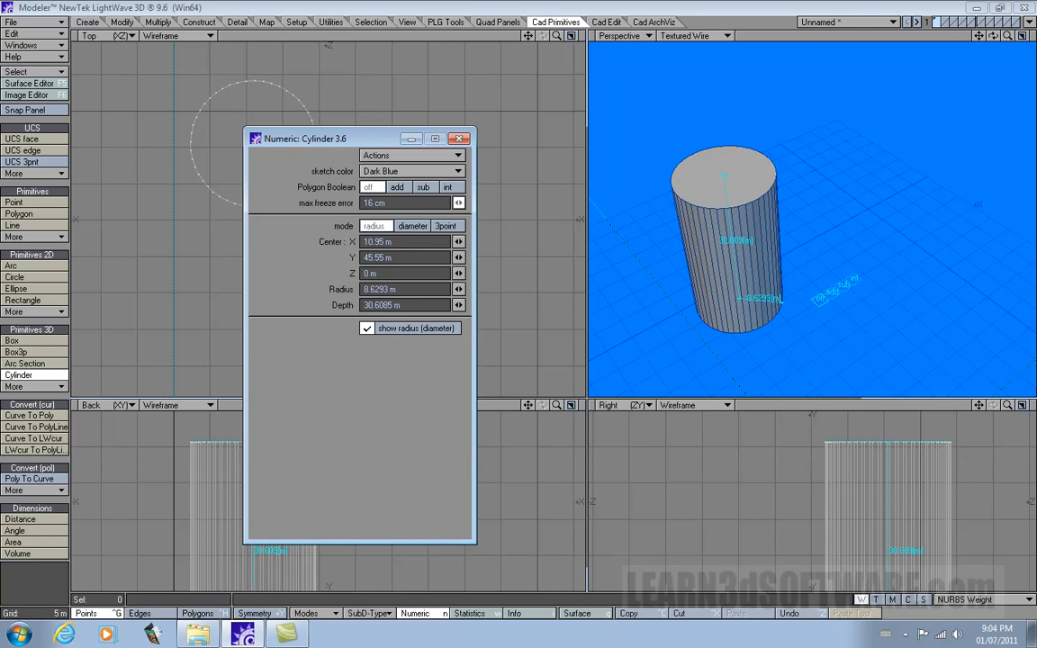
left_click_drag(466, 204, 500, 203)
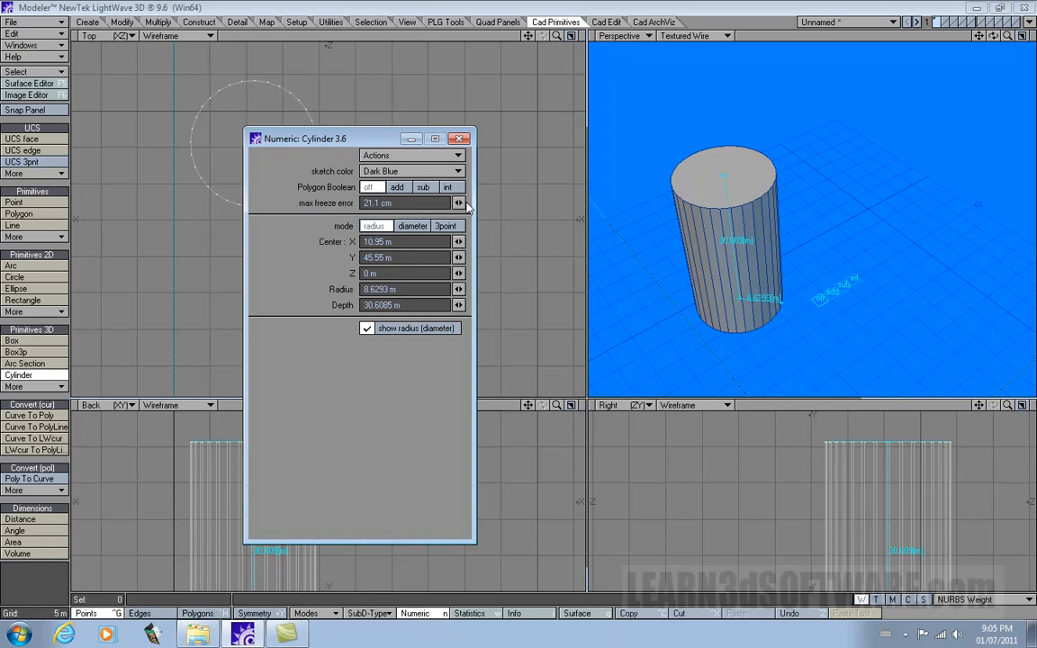
left_click_drag(459, 203, 469, 203)
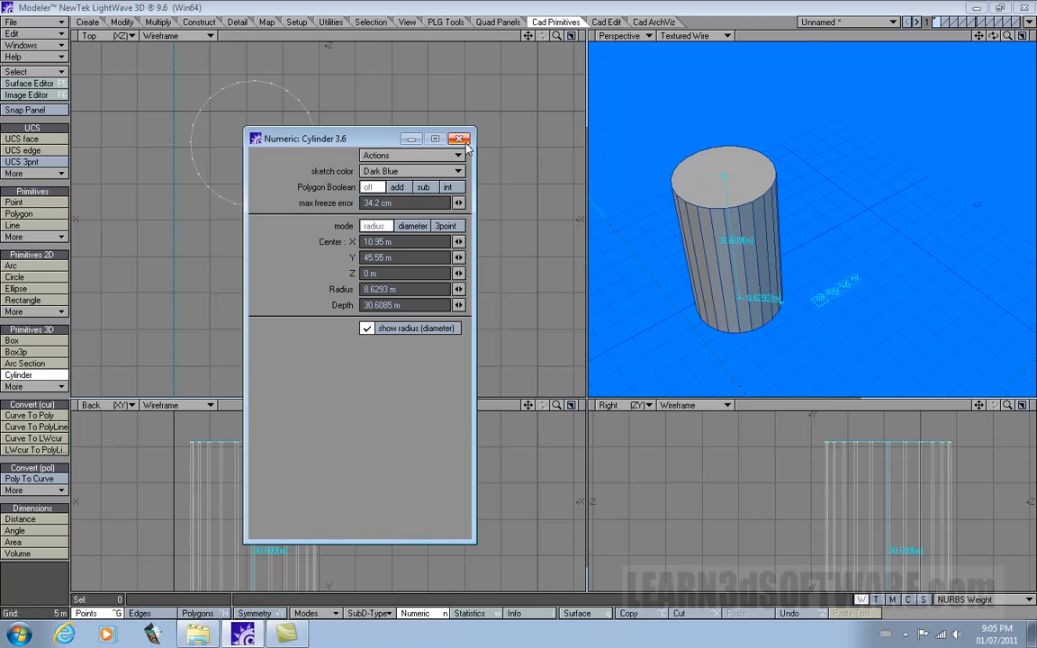
key("space")
key("a")
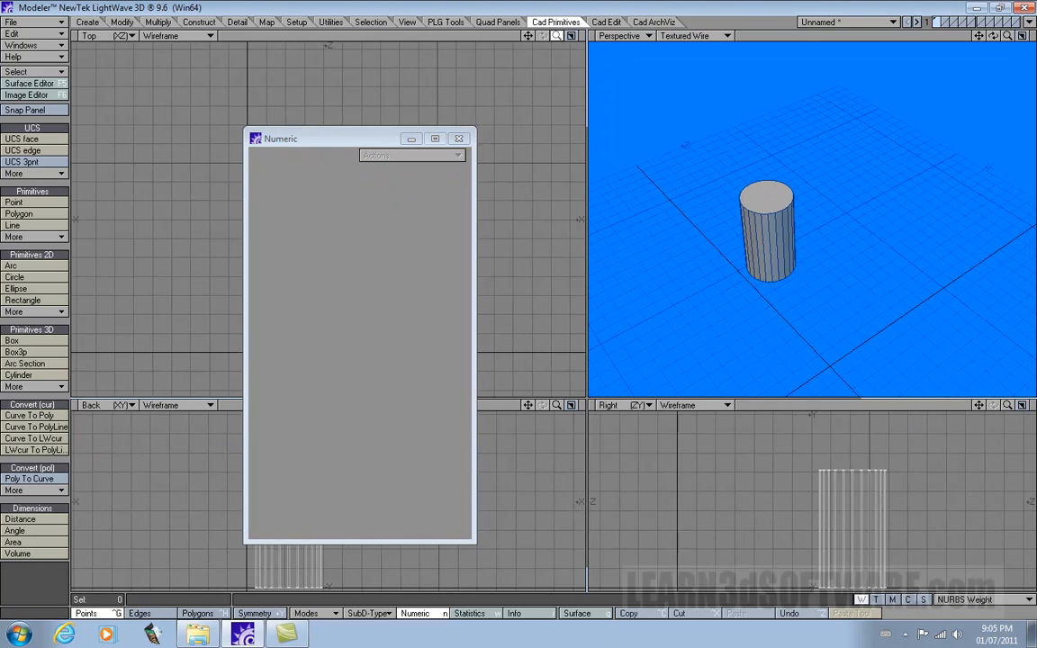
Vector-clone the cylinder diagonally with an offset of about 43.4 m in X and 36.2 m in Z.
left_click_drag(370, 139, 591, 442)
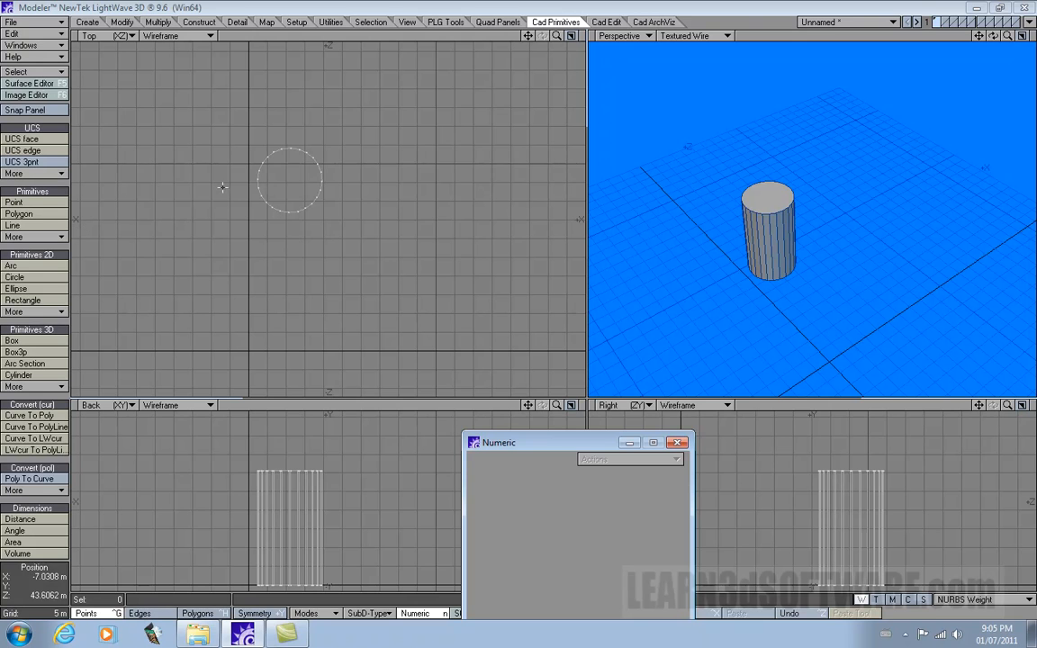
left_click(608, 22)
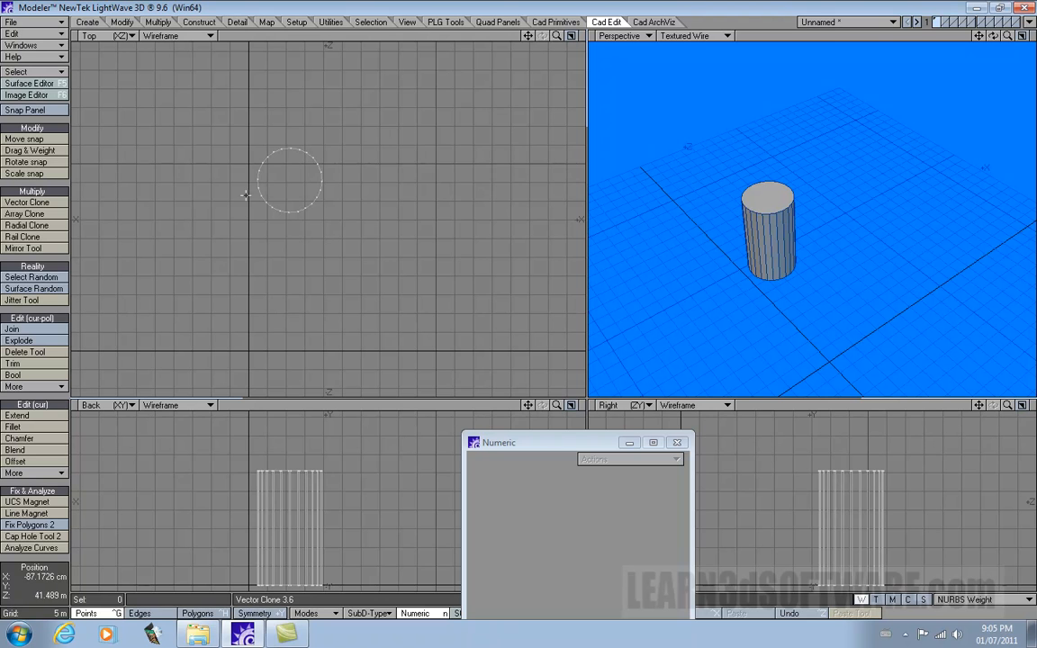
left_click_drag(527, 36, 506, 108)
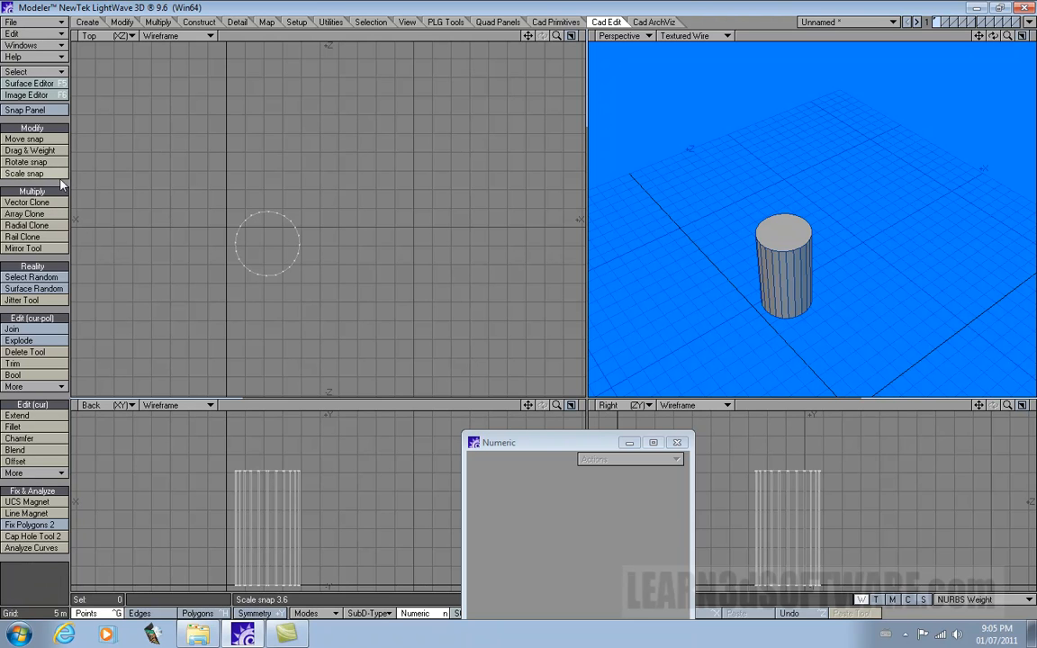
left_click(25, 203)
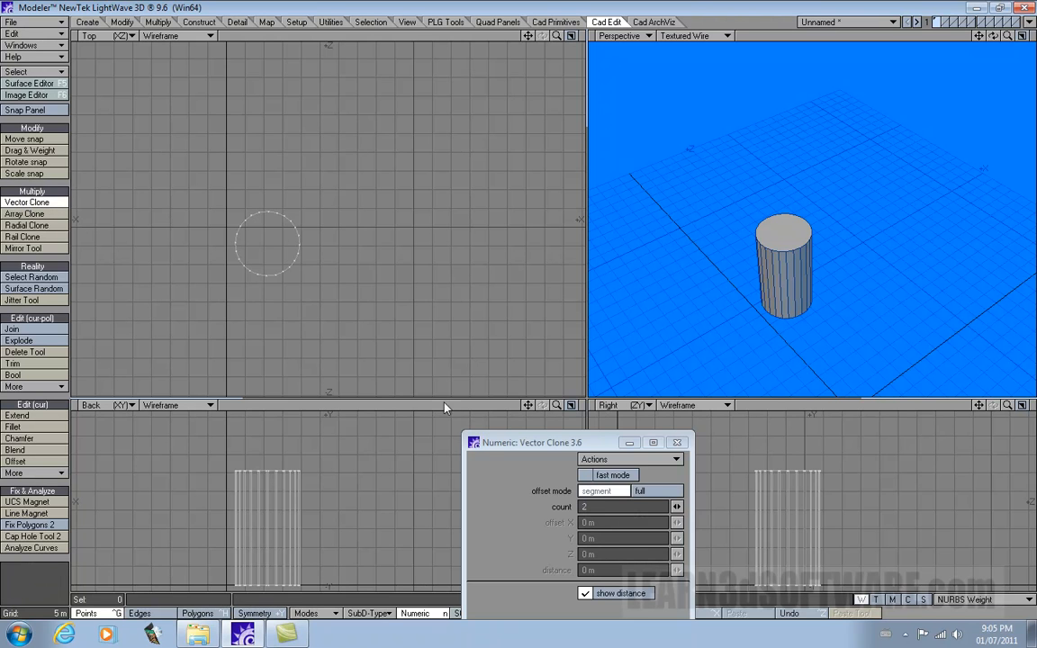
mouse_move(595, 442)
left_mouse_down()
mouse_move(625, 406)
mouse_move(617, 249)
left_mouse_up()
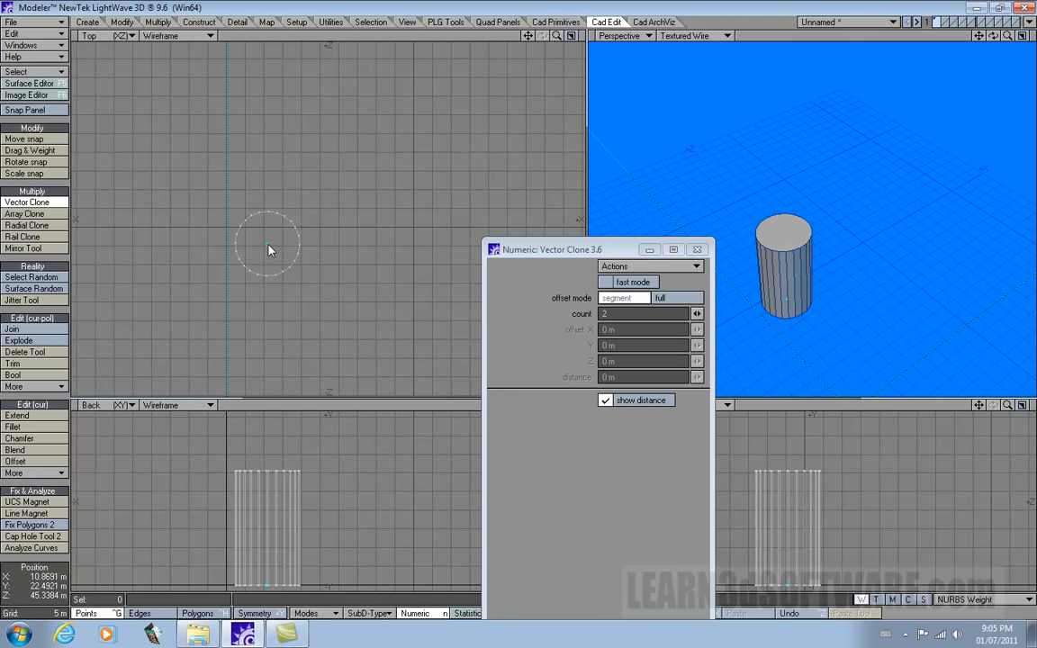
left_click(361, 172)
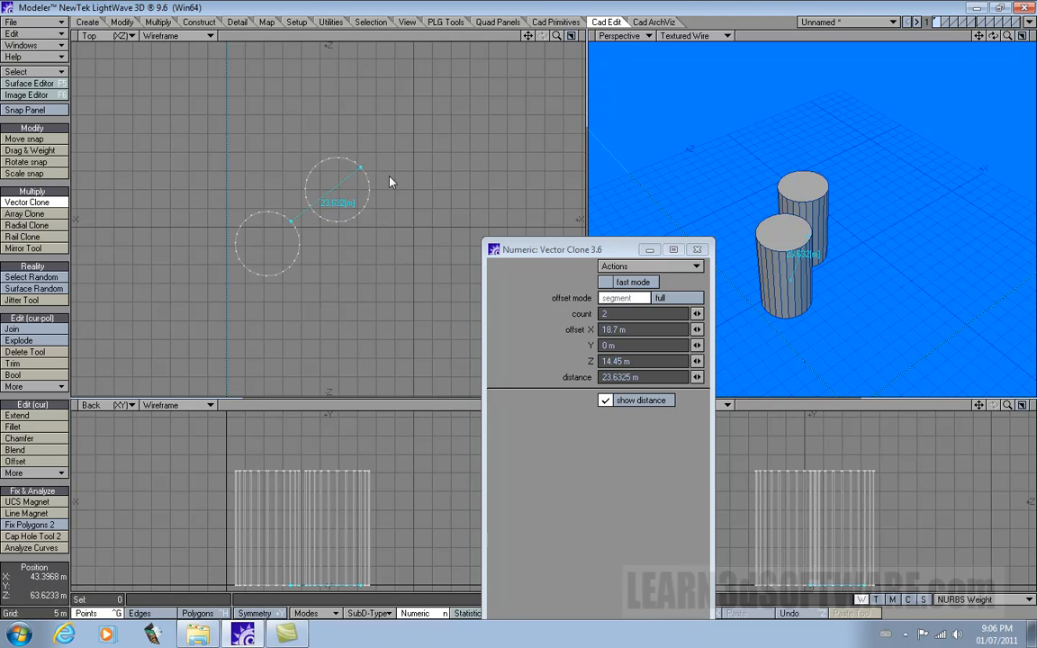
mouse_move(361, 171)
left_mouse_down()
mouse_move(463, 88)
mouse_move(356, 174)
mouse_move(454, 87)
left_mouse_up()
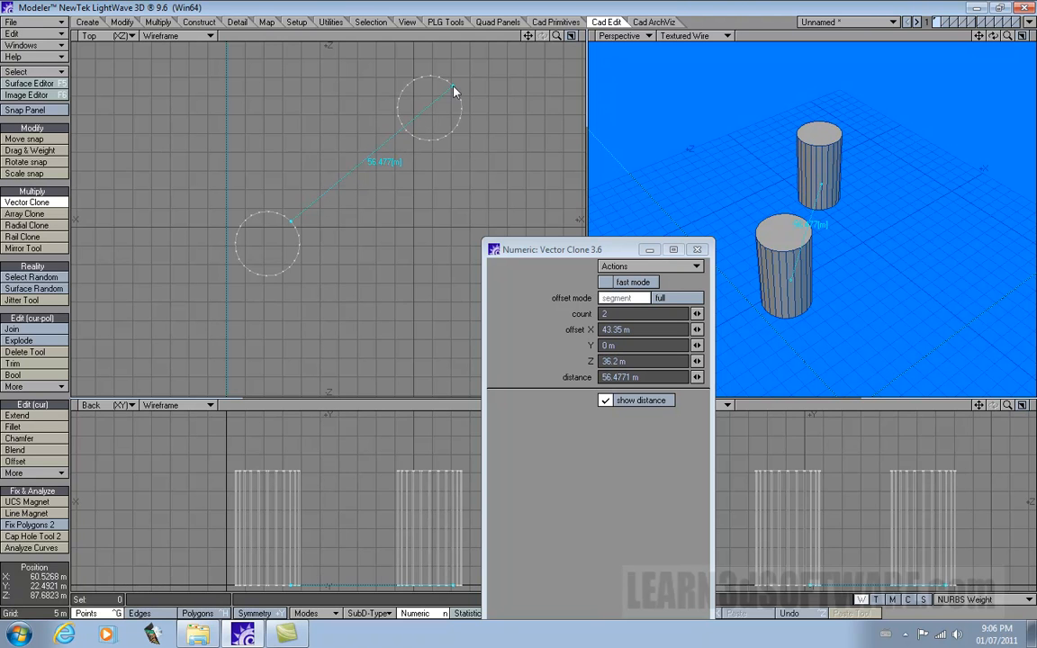
Set the Vector Clone count to 3.
left_click_drag(529, 36, 383, 279)
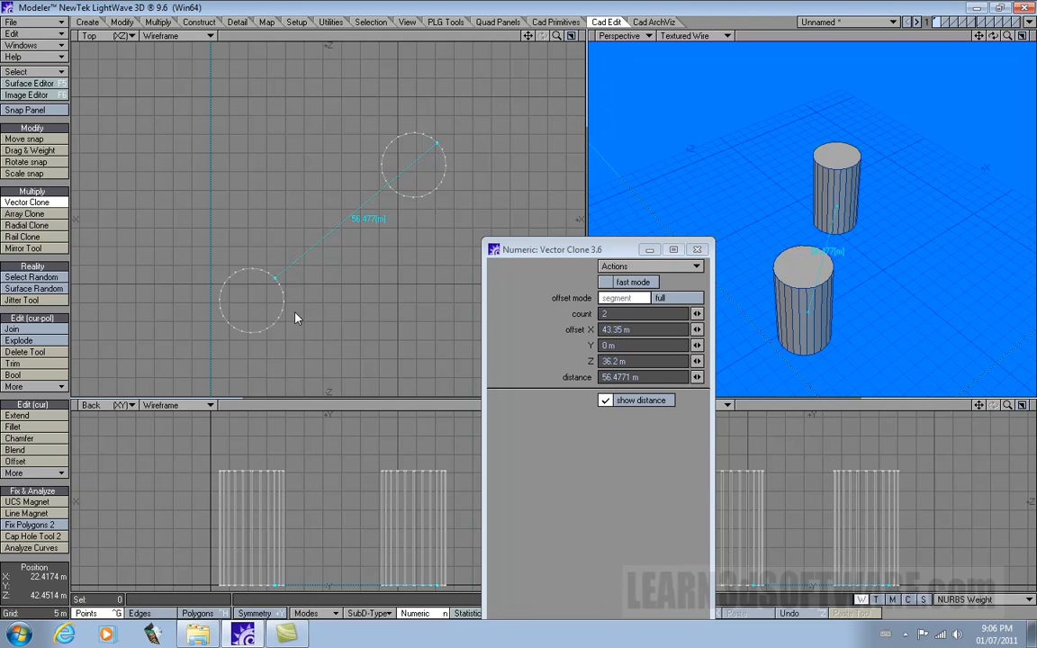
left_click(559, 280)
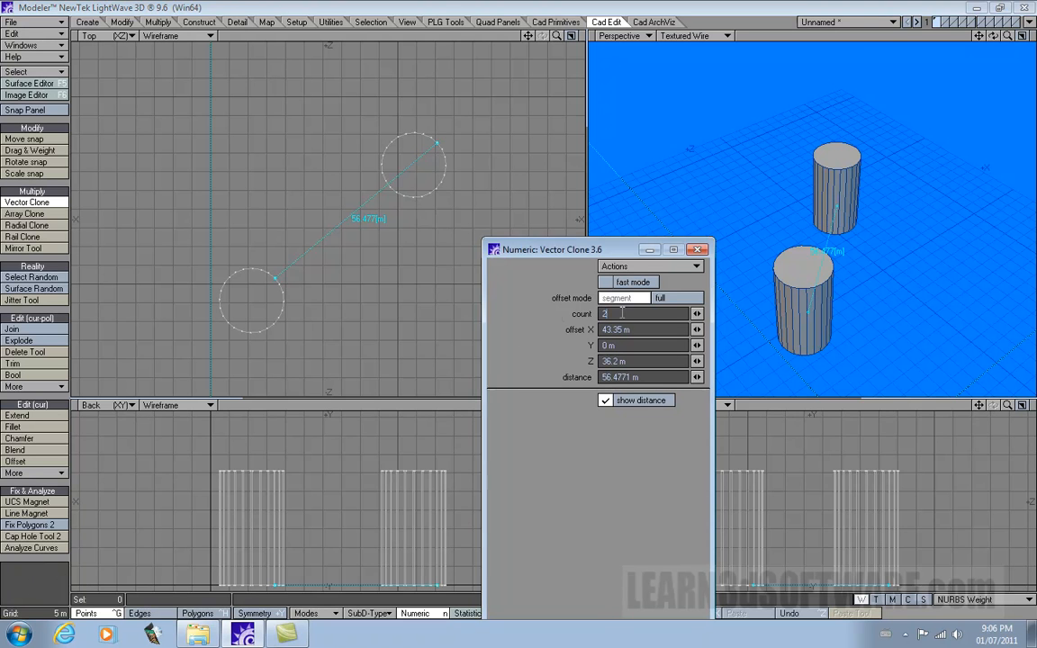
type("3")
key("Tab")
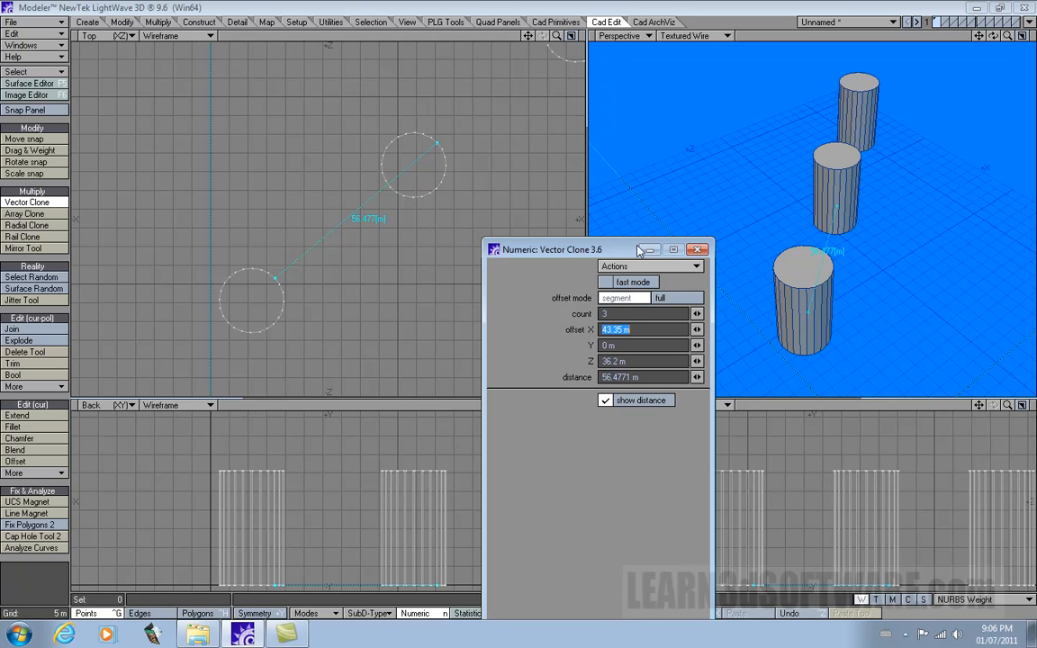
left_click_drag(557, 37, 497, 37)
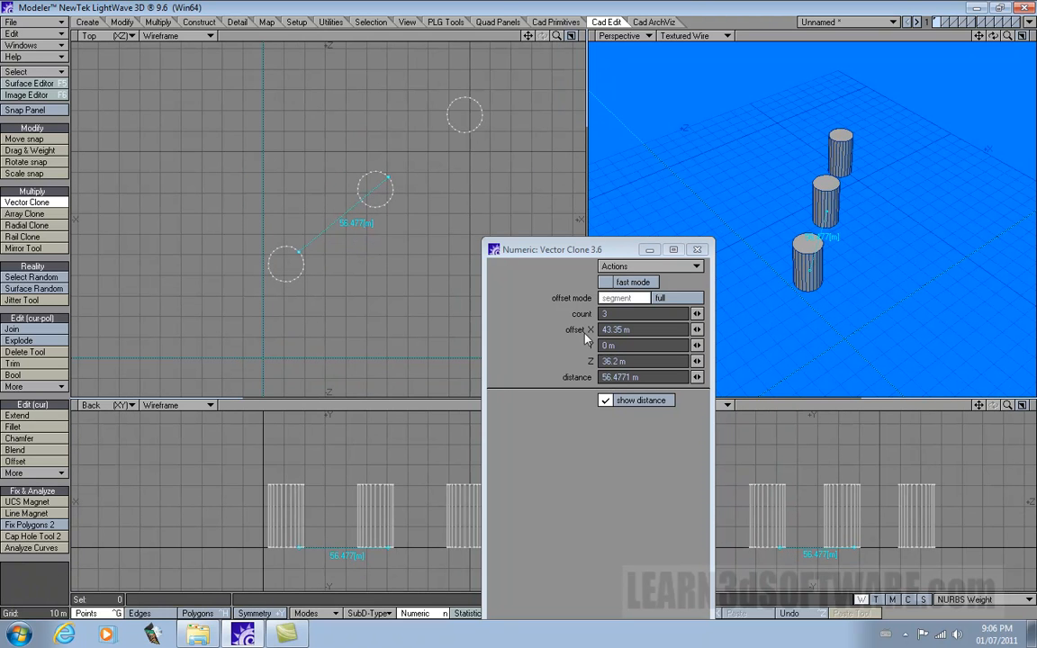
Shorten the clone spacing to about 30.9 m, then try a count of 4 and return it to 3.
mouse_move(389, 184)
left_mouse_down()
mouse_move(326, 225)
mouse_move(317, 246)
left_mouse_up()
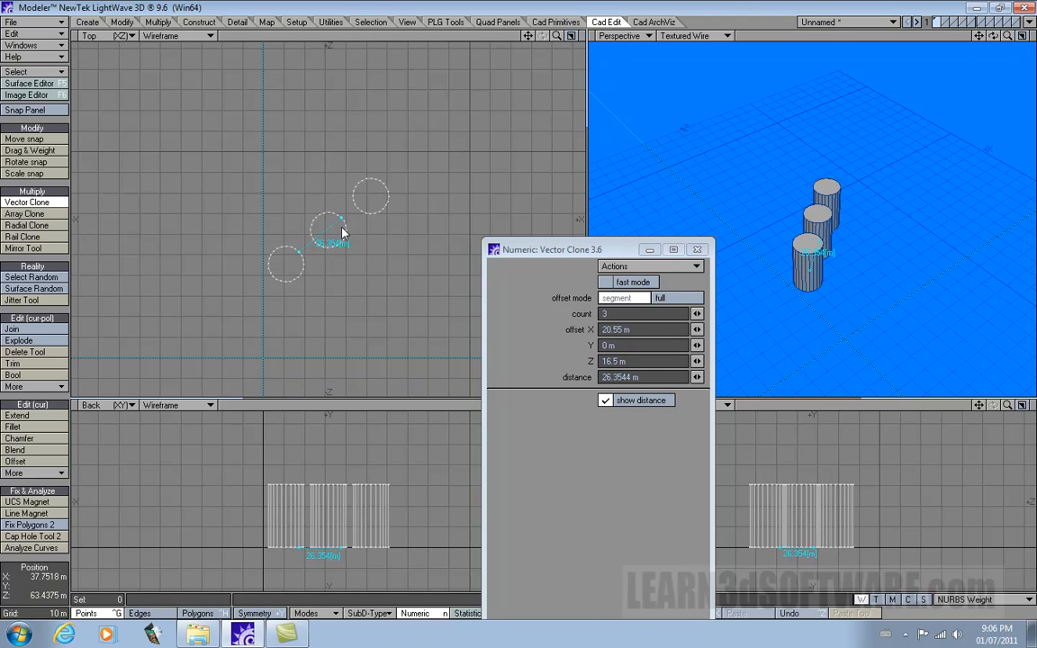
mouse_move(342, 225)
left_mouse_down()
mouse_move(349, 218)
mouse_move(326, 240)
left_mouse_up()
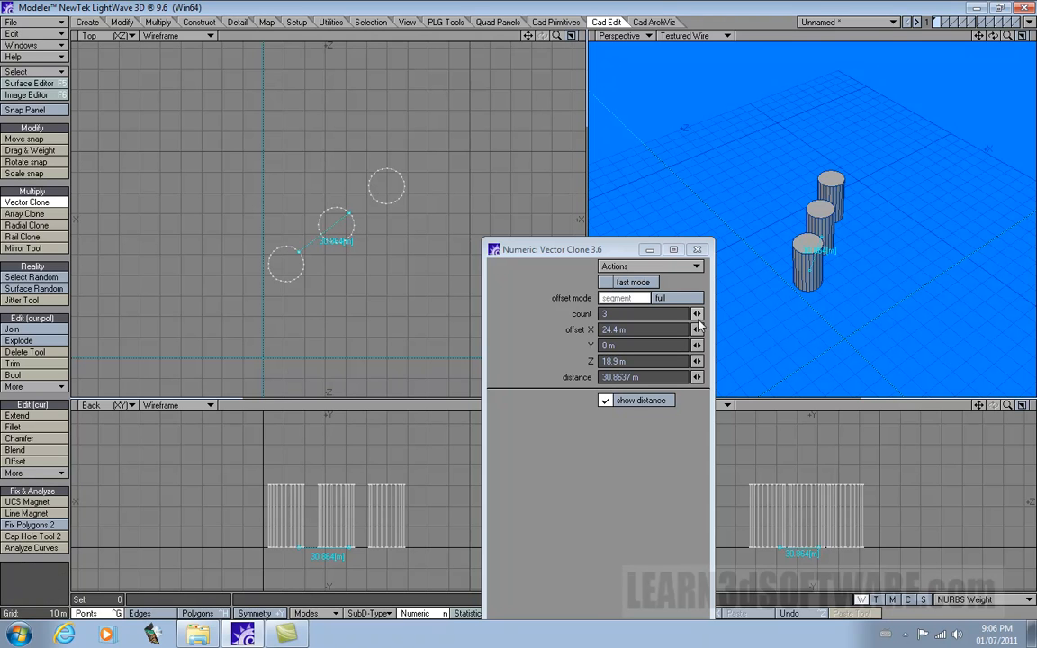
left_click(601, 313)
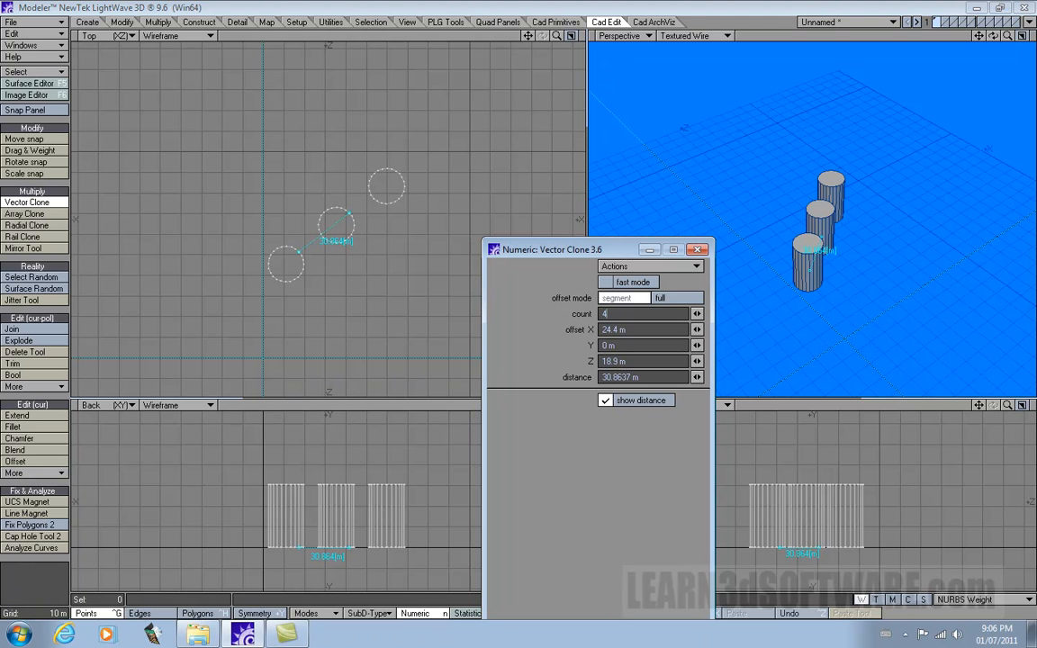
type("4")
key("Tab")
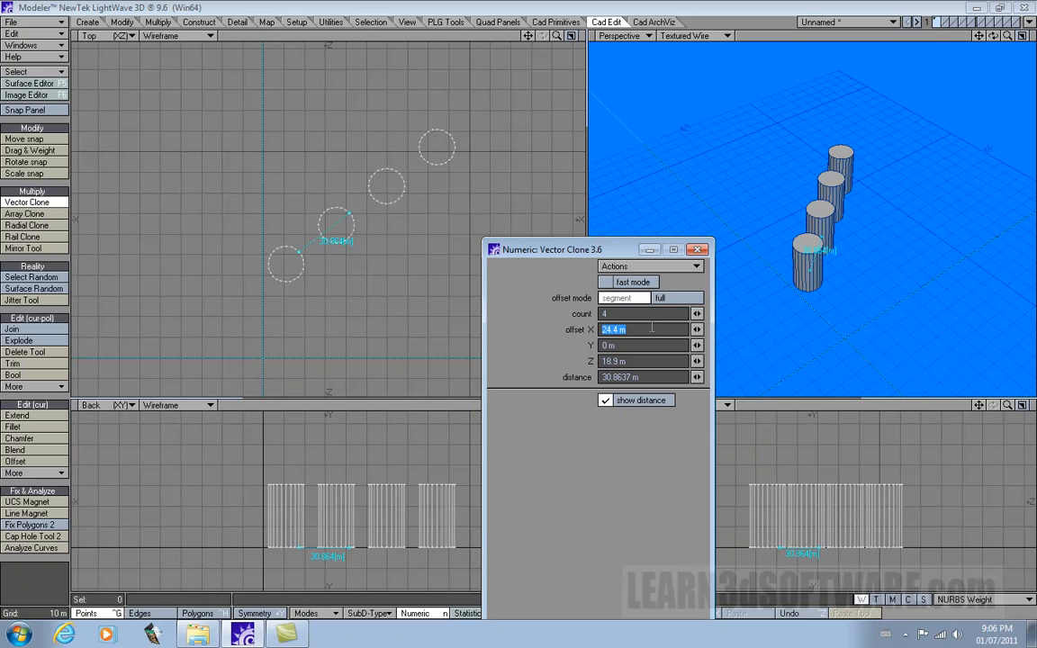
mouse_move(697, 314)
left_mouse_down()
mouse_move(705, 314)
mouse_move(695, 314)
left_mouse_up()
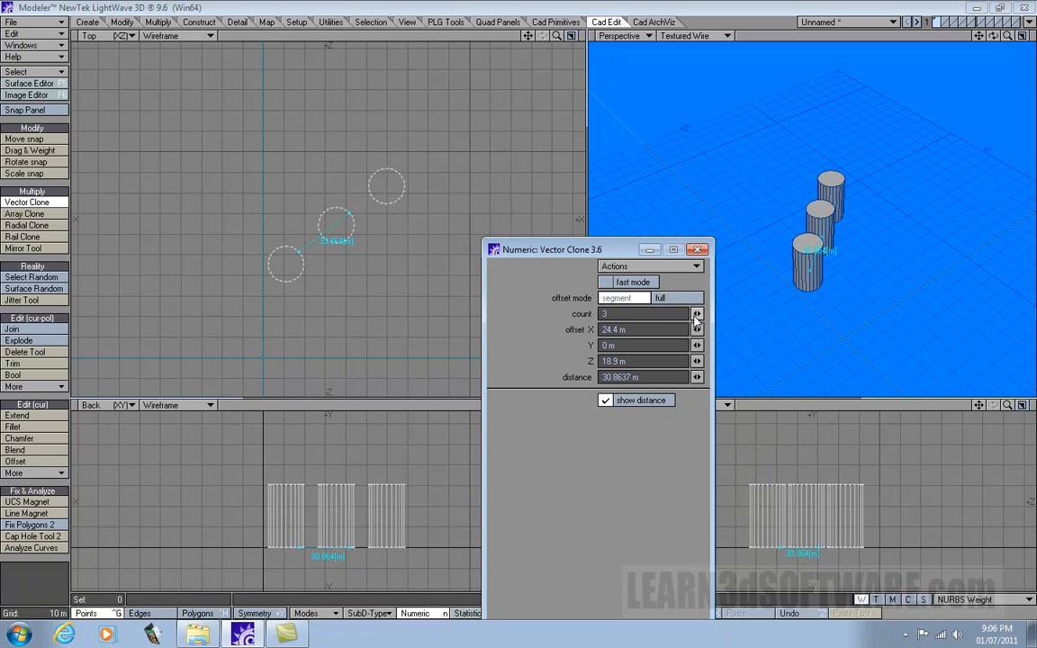
Try the full offset mode with a distance of about 43.5 m, and return the offset mode to segment.
left_click(666, 300)
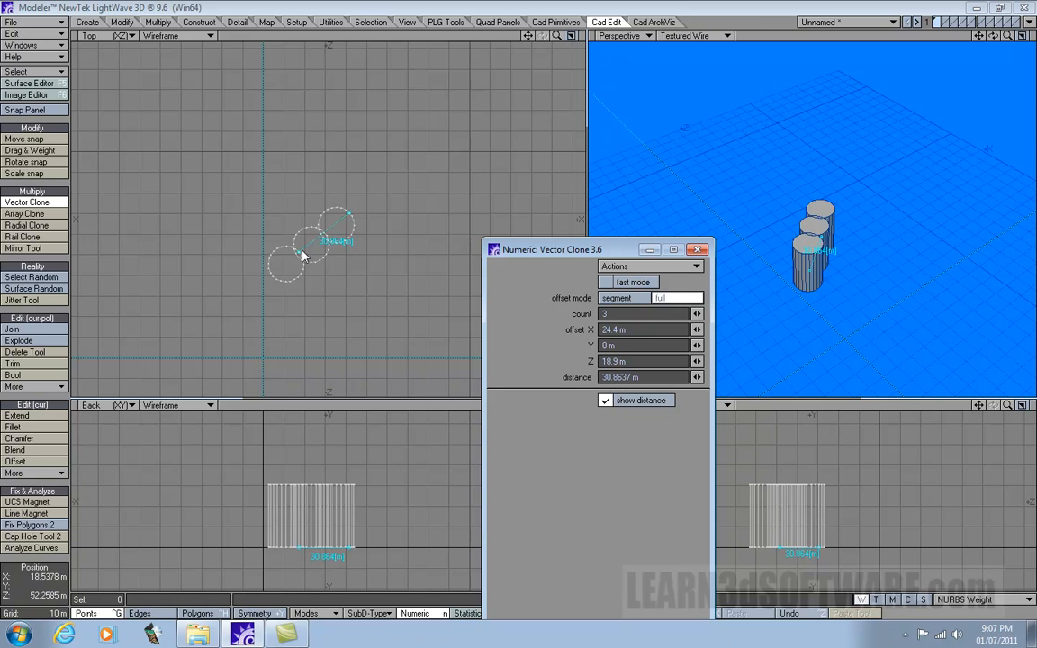
mouse_move(347, 220)
left_mouse_down()
mouse_move(396, 184)
mouse_move(376, 204)
left_mouse_up()
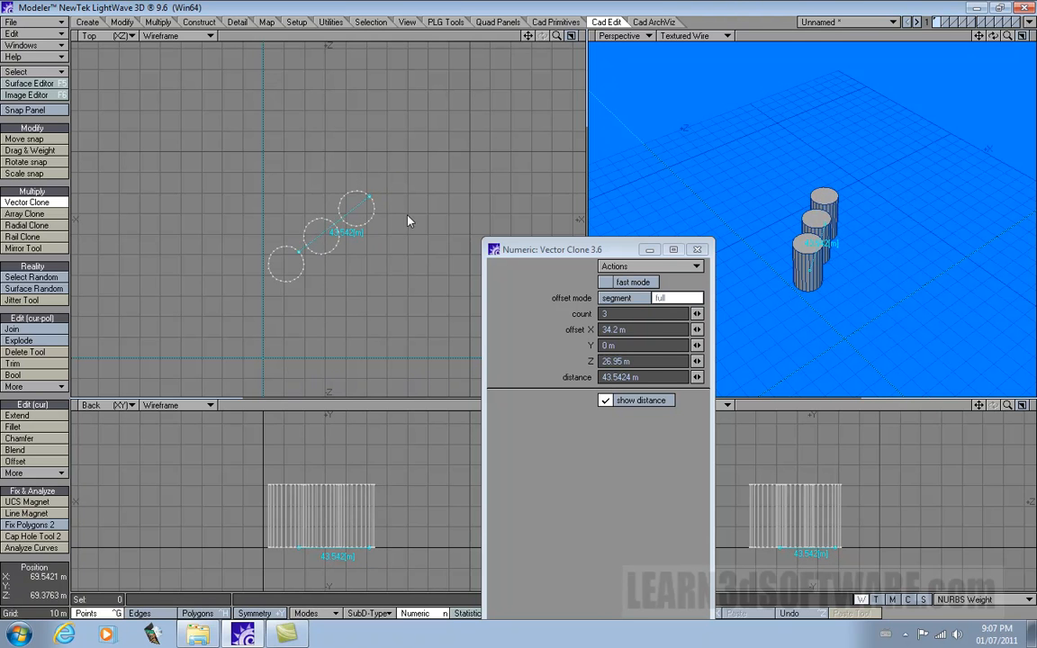
left_click(659, 298)
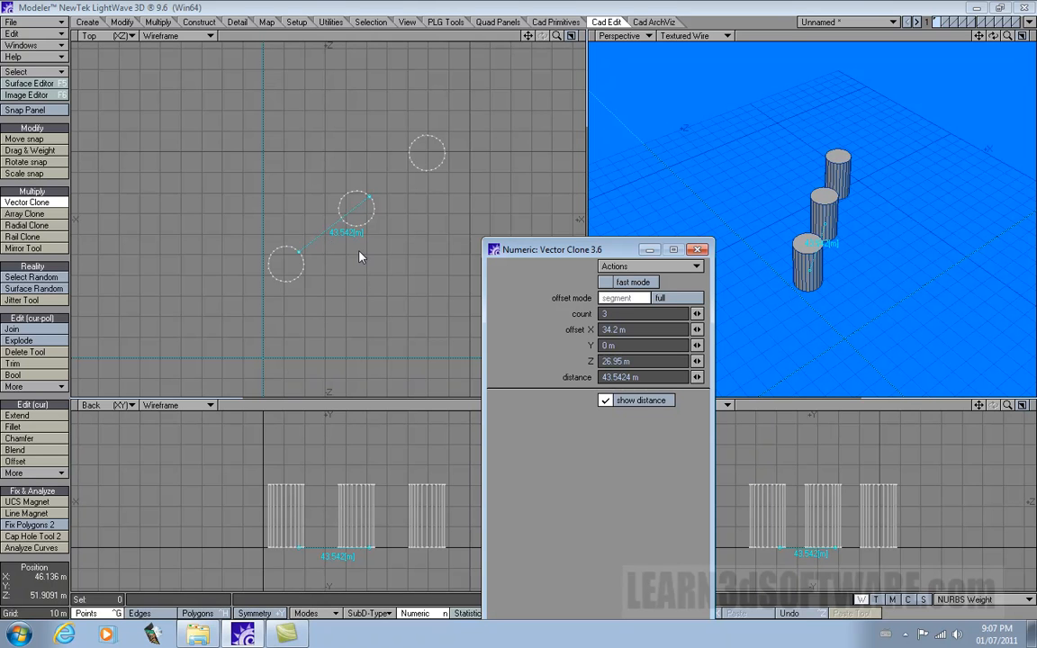
Accept the cylinder clones and undo the cloning.
key("space")
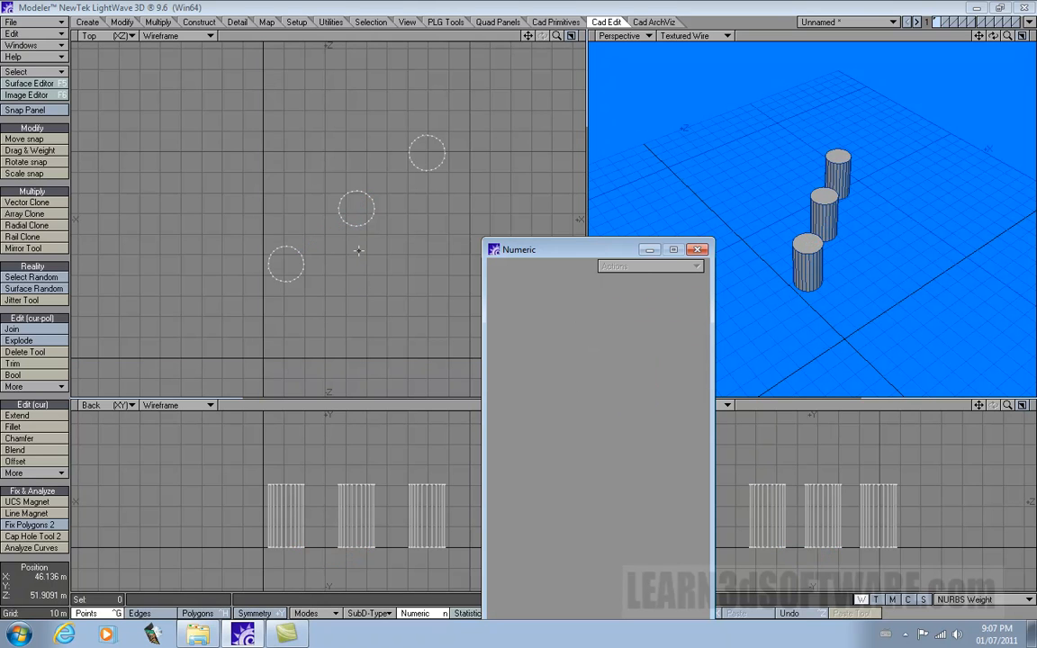
key("u")
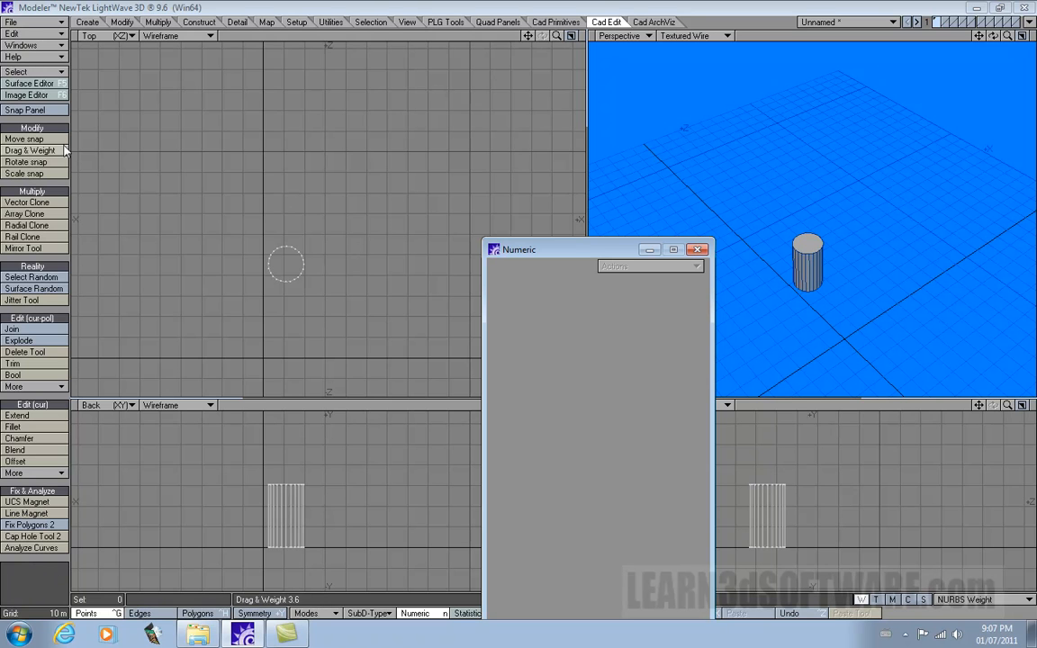
Vector-clone the cylinder diagonally from its centre in segment mode, with a spacing of about 34.2 m and a count of 3.
left_click(30, 203)
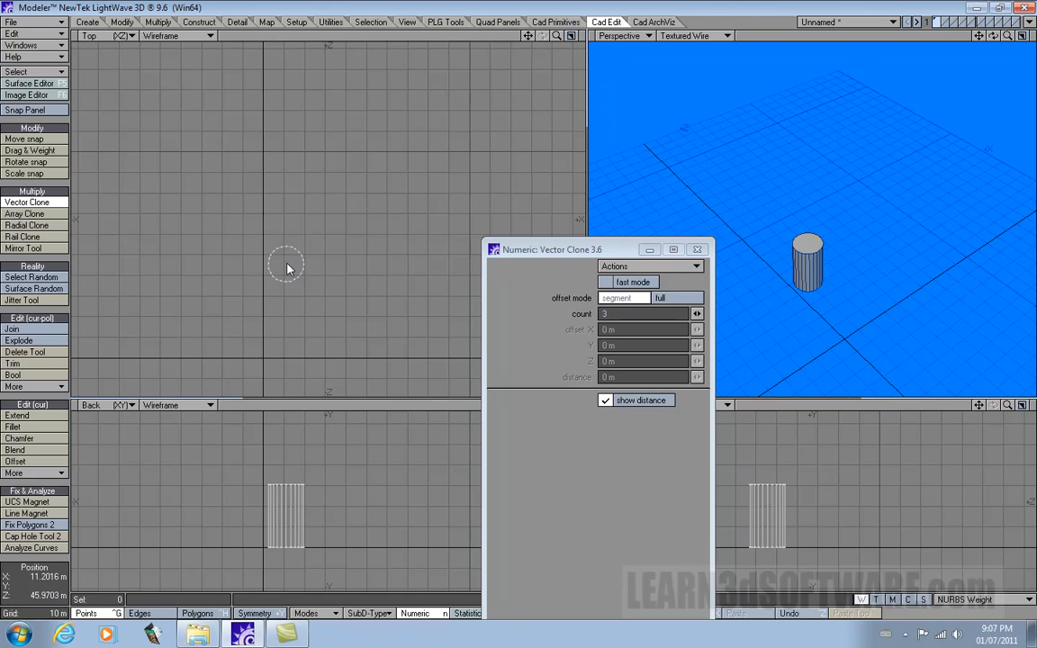
left_click(286, 267)
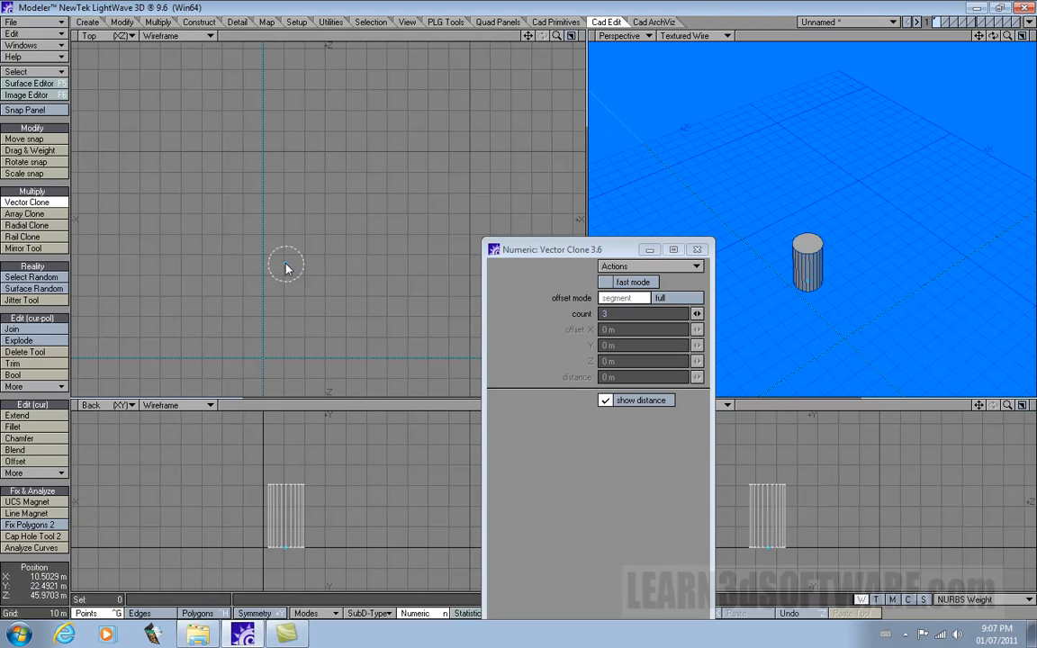
left_click(341, 223)
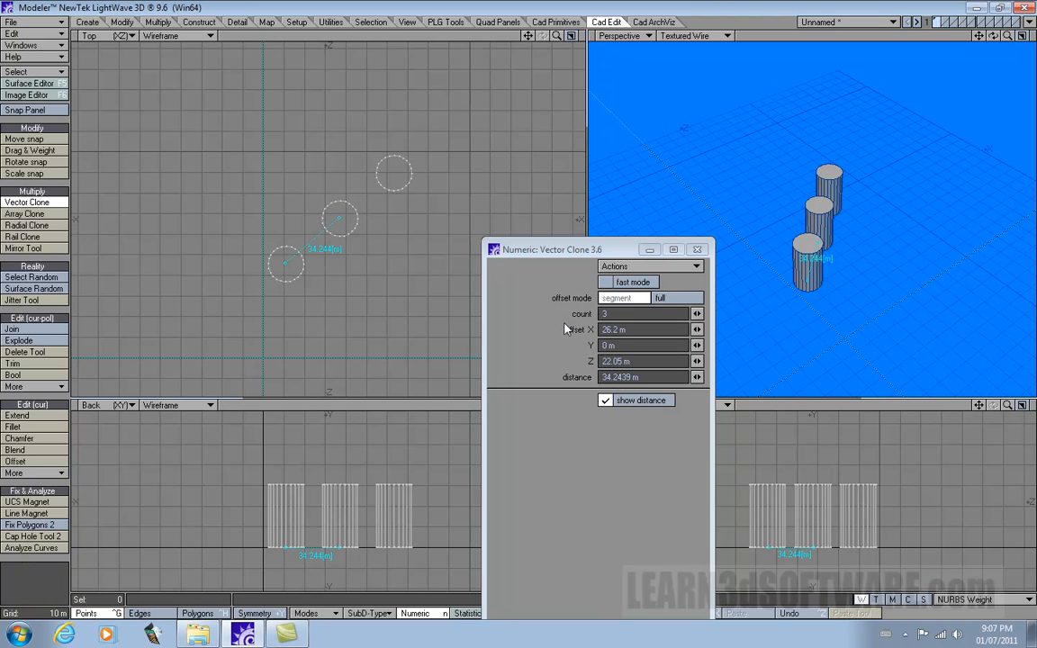
Reduce the clone count to 2 and switch the offset mode between segment and full to compare them.
left_click_drag(696, 314, 688, 314)
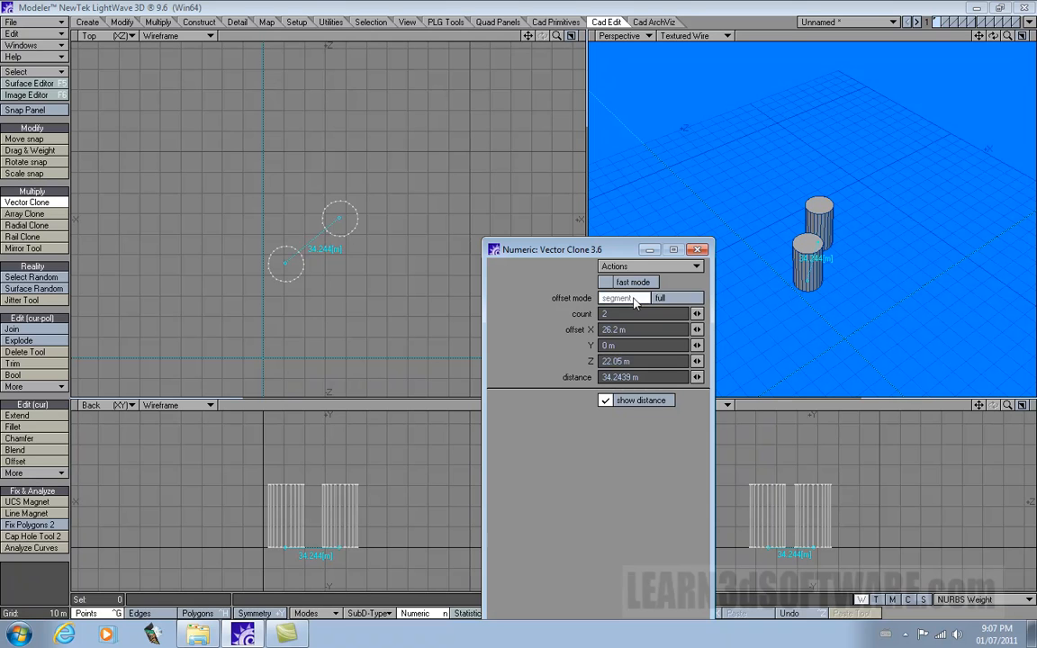
left_click(667, 301)
left_click(667, 300)
left_click(666, 300)
left_click(642, 300)
left_click(680, 301)
left_click(629, 300)
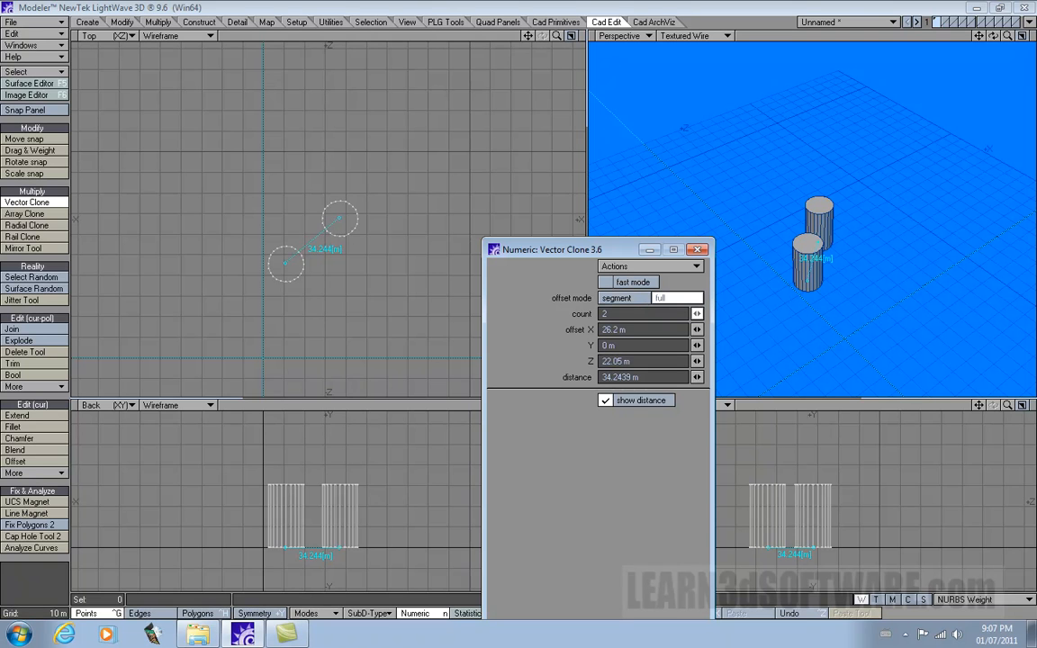
Raise the clone count to 3, compare the full and segment offset modes, and leave the mode on segment.
left_click_drag(697, 314, 699, 314)
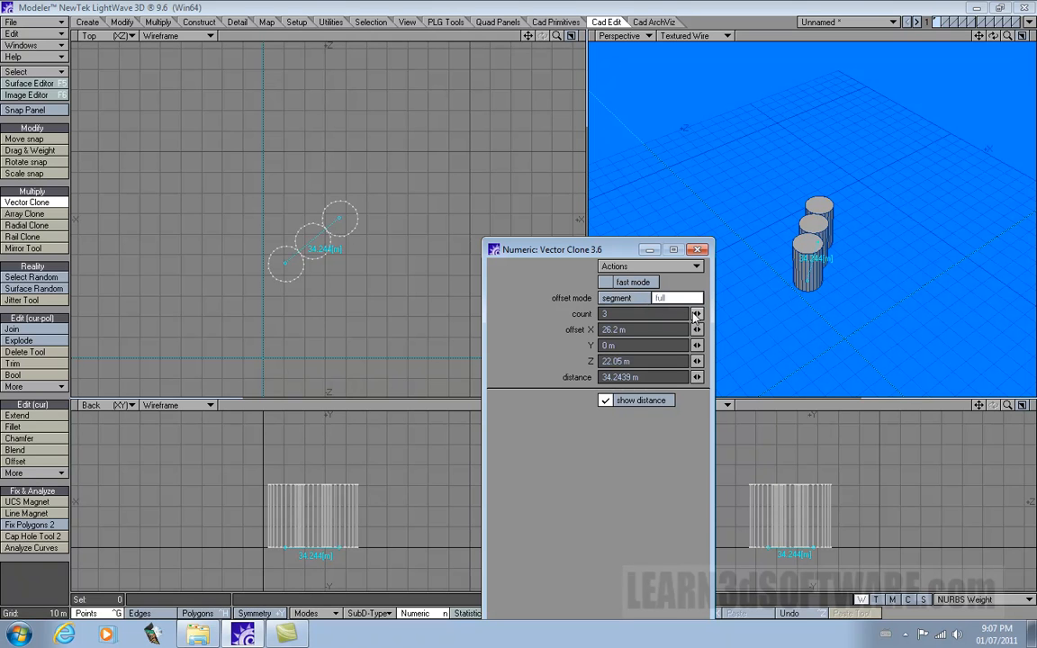
left_click(630, 303)
left_click(664, 299)
left_click(640, 300)
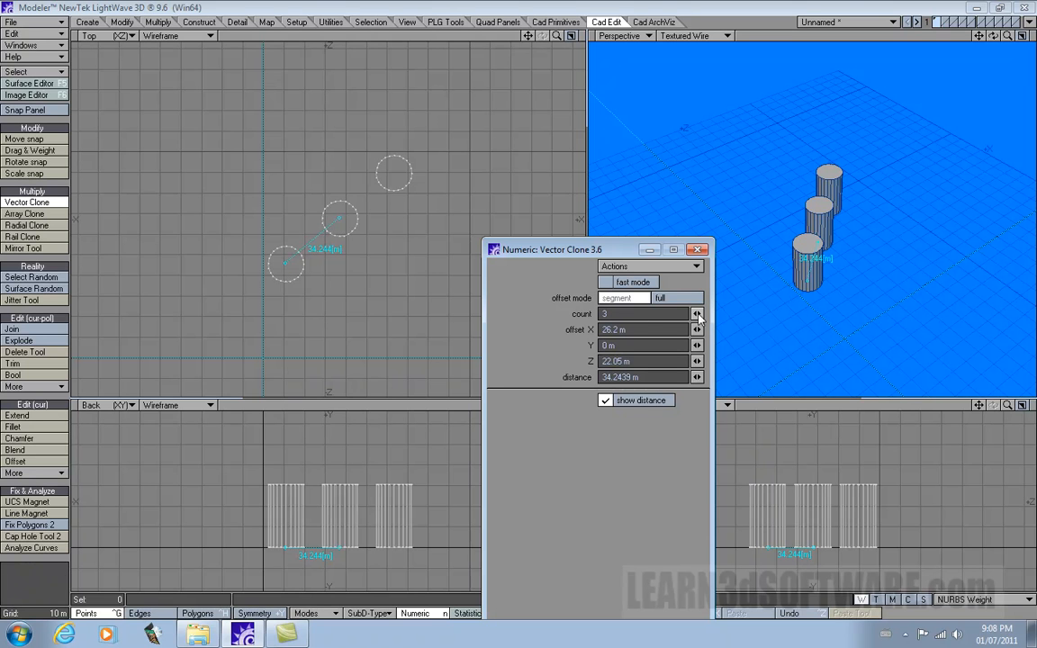
mouse_move(698, 315)
left_mouse_down()
mouse_move(721, 315)
mouse_move(698, 314)
left_mouse_up()
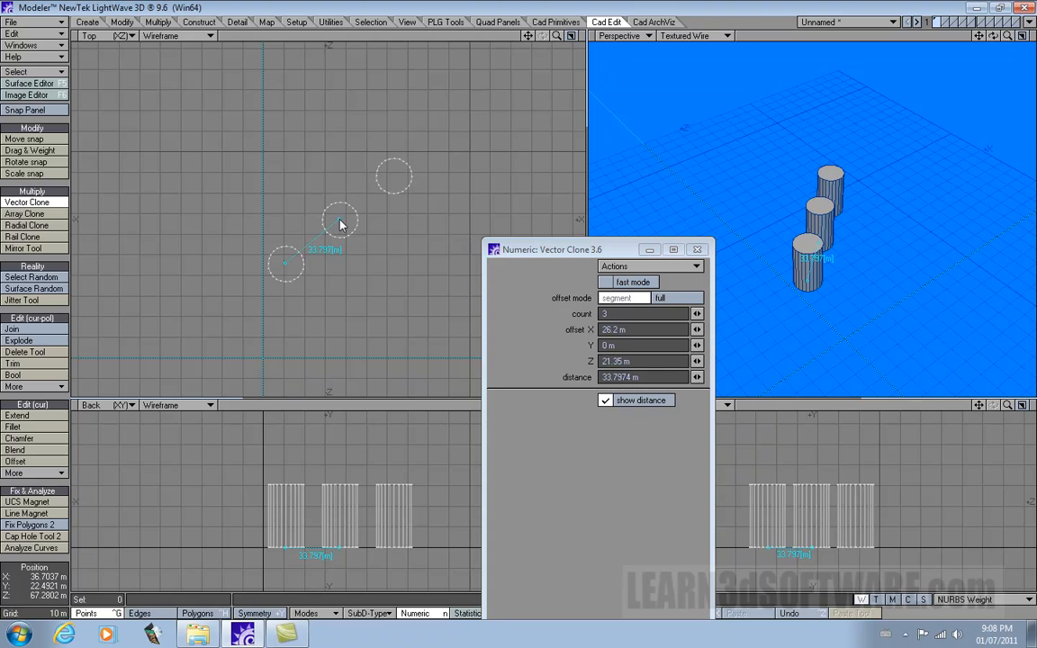
Lengthen the clone spacing to about 45.3 m in the Top view, then adjust offset X to 30.3 m and Y to 28.8 cm.
mouse_move(339, 220)
left_mouse_down()
mouse_move(305, 191)
mouse_move(330, 200)
mouse_move(352, 229)
mouse_move(328, 183)
mouse_move(365, 204)
mouse_move(340, 176)
mouse_move(349, 200)
left_mouse_up()
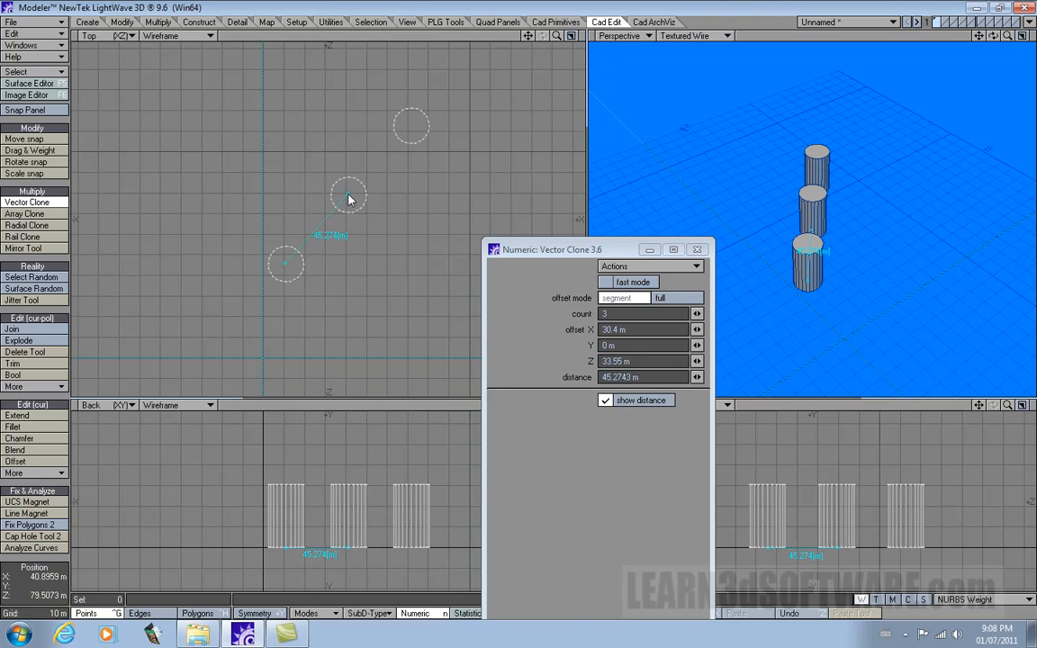
mouse_move(697, 329)
left_mouse_down()
mouse_move(713, 330)
mouse_move(699, 335)
left_mouse_up()
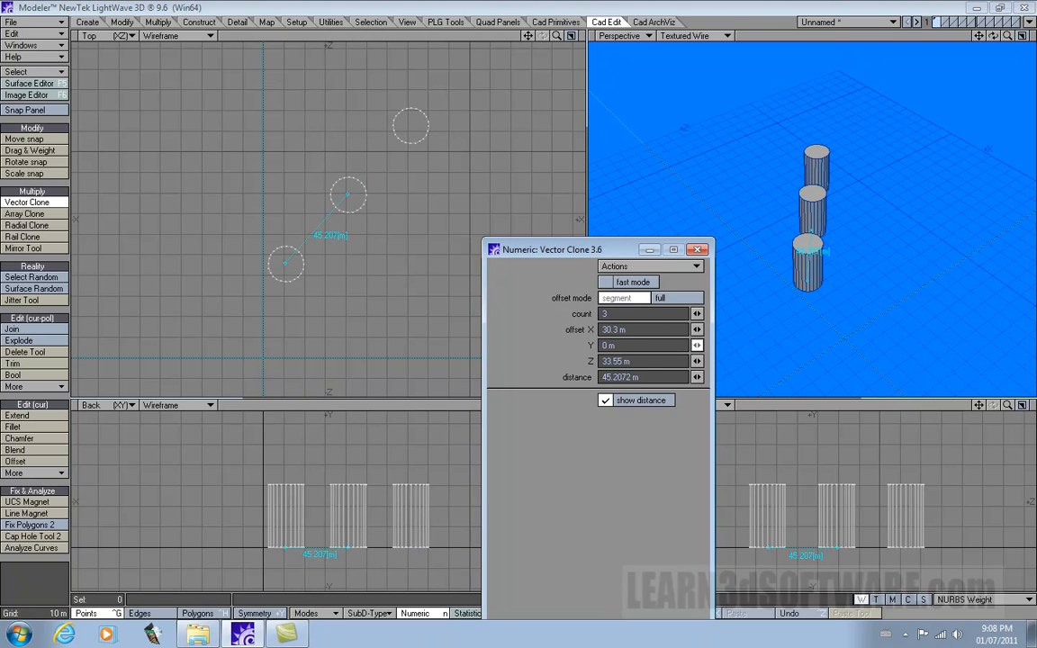
left_click_drag(697, 344, 698, 345)
mouse_move(609, 255)
left_mouse_down()
mouse_move(637, 144)
mouse_move(631, 88)
left_mouse_up()
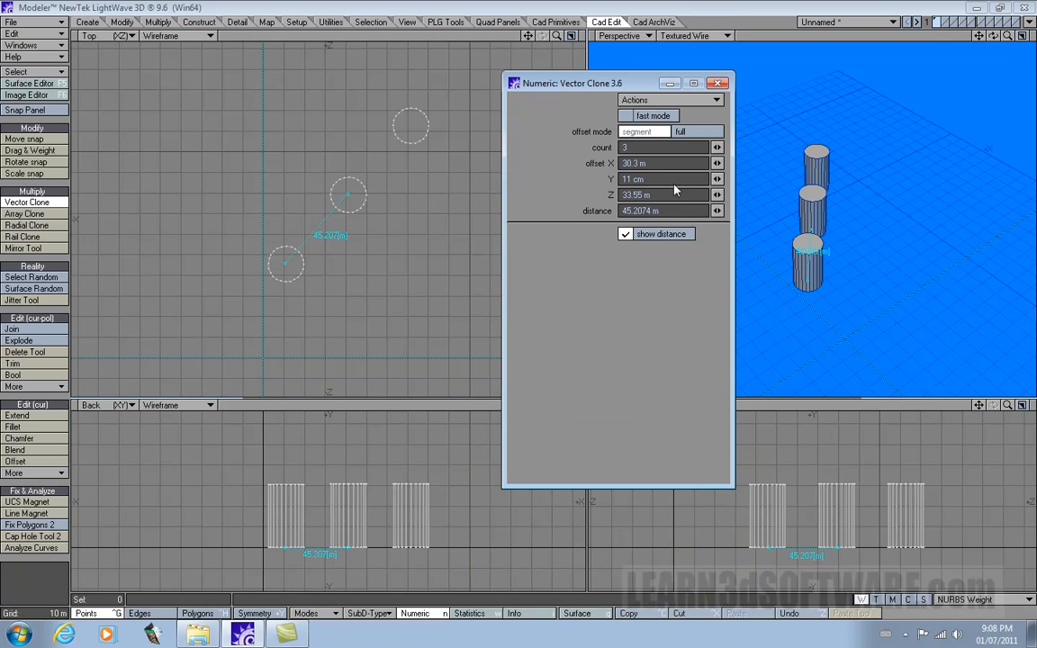
left_click_drag(717, 180, 734, 180)
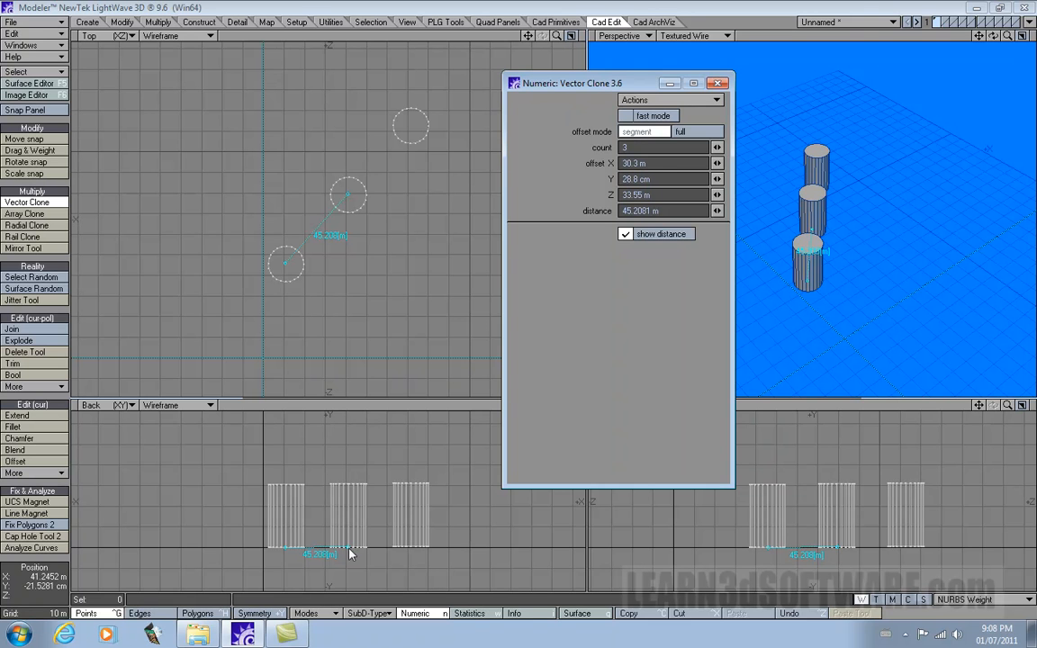
Raise the clone vector's end point in the Back view to an X offset of about 31.5 m and a Y offset of about 27 m.
mouse_move(352, 550)
left_mouse_down()
mouse_move(361, 493)
mouse_move(349, 514)
mouse_move(346, 504)
left_mouse_up()
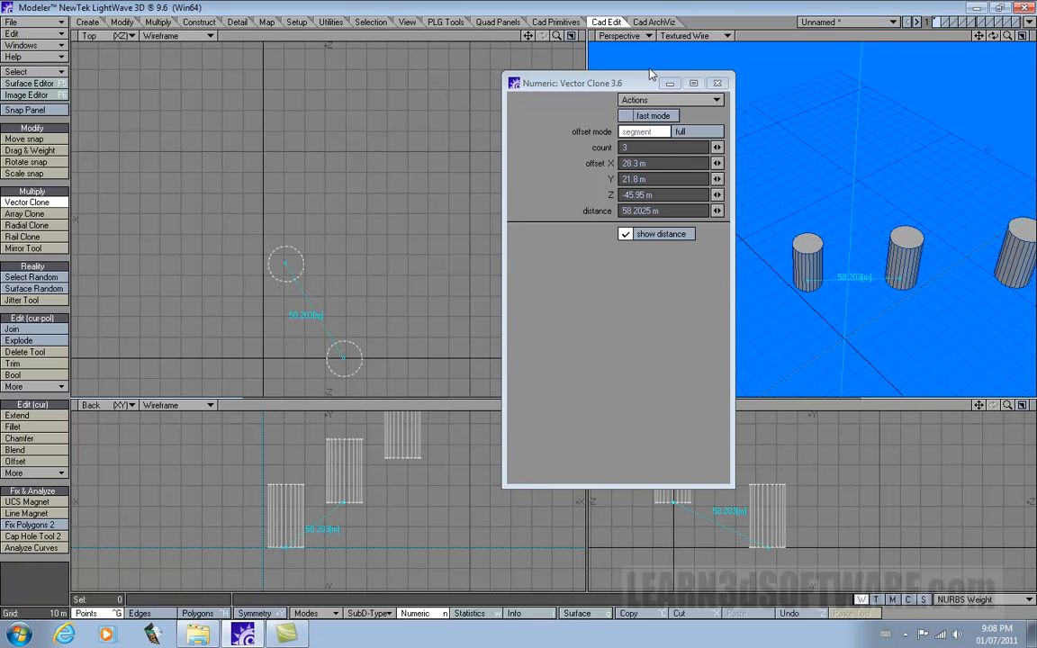
mouse_move(636, 84)
left_mouse_down()
mouse_move(572, 81)
mouse_move(336, 5)
mouse_move(331, 15)
left_mouse_up()
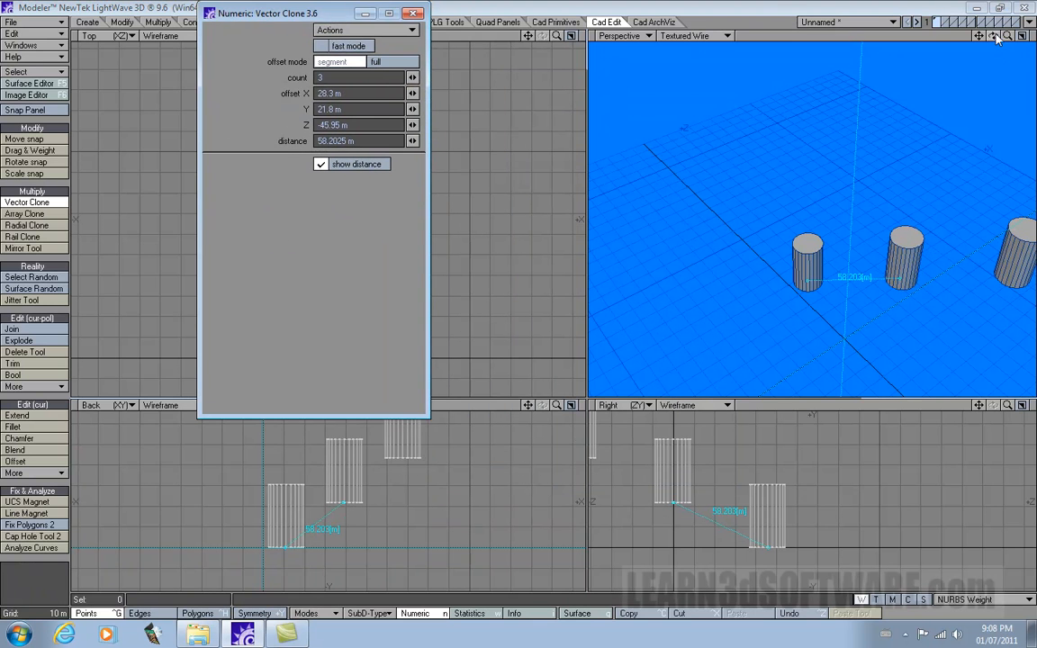
left_click_drag(993, 36, 543, 429)
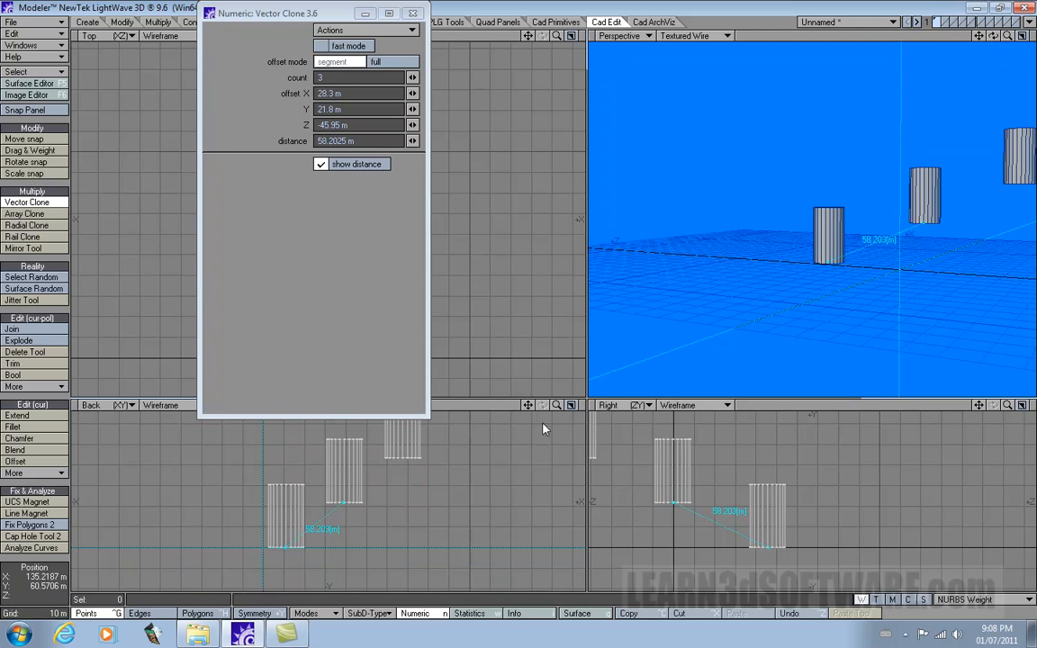
left_click_drag(587, 398, 815, 291)
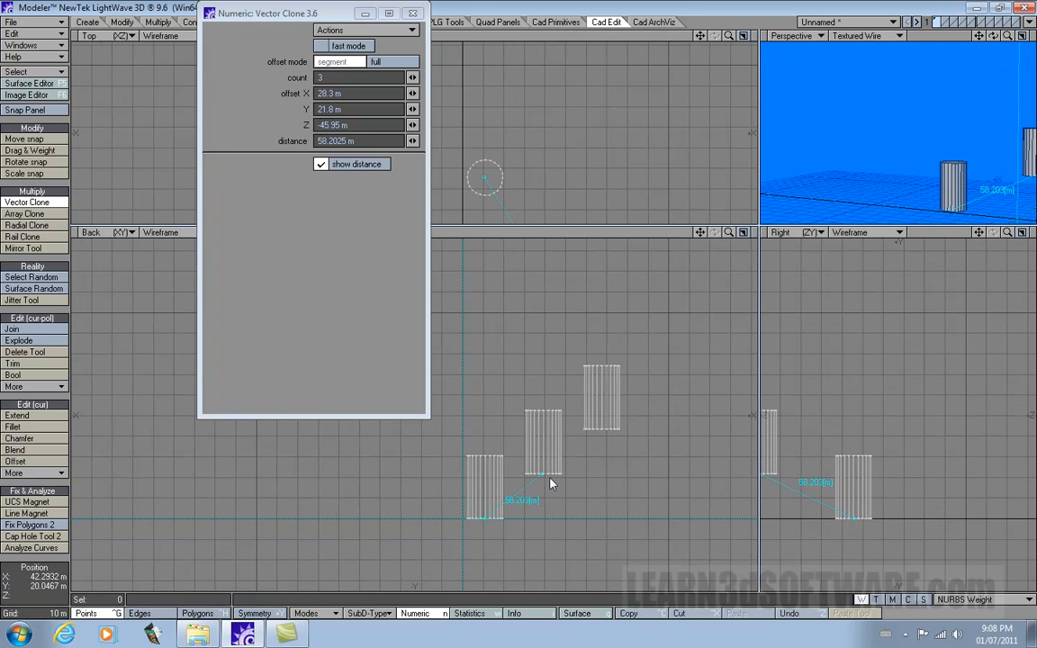
mouse_move(547, 479)
left_mouse_down()
mouse_move(560, 428)
mouse_move(534, 469)
mouse_move(549, 466)
mouse_move(558, 442)
left_mouse_up()
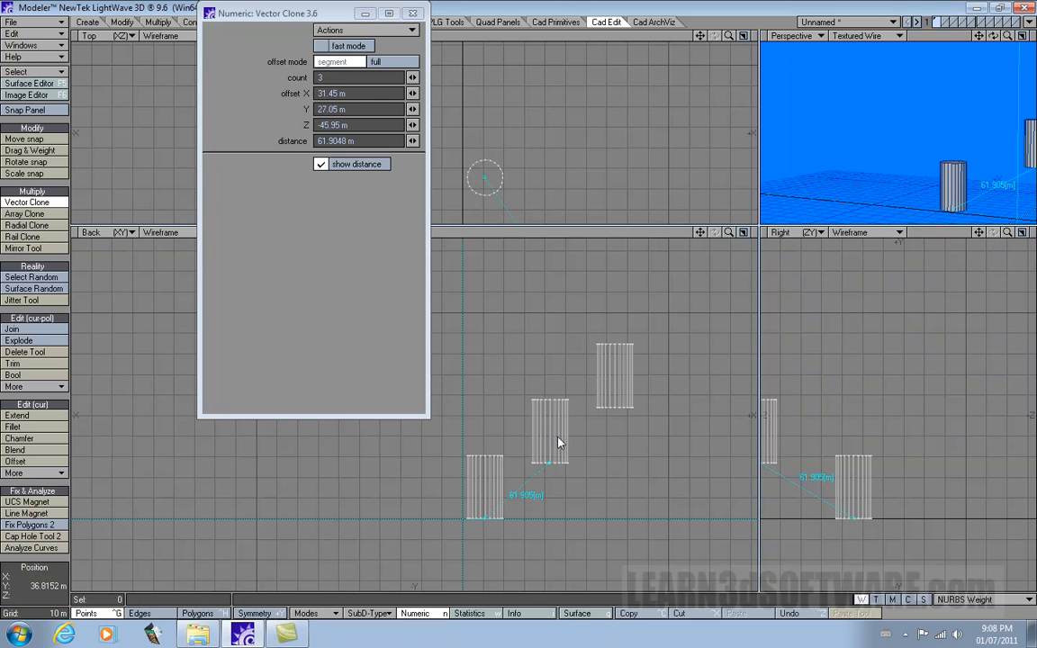
Reposition the clone vector's end point in the Perspective view to offsets of about 59.5 m in X and 45.4 m in Y.
left_click_drag(759, 231, 551, 425)
mouse_move(982, 40)
left_mouse_down()
mouse_move(918, 135)
mouse_move(842, 292)
mouse_move(854, 256)
mouse_move(948, 120)
left_mouse_up()
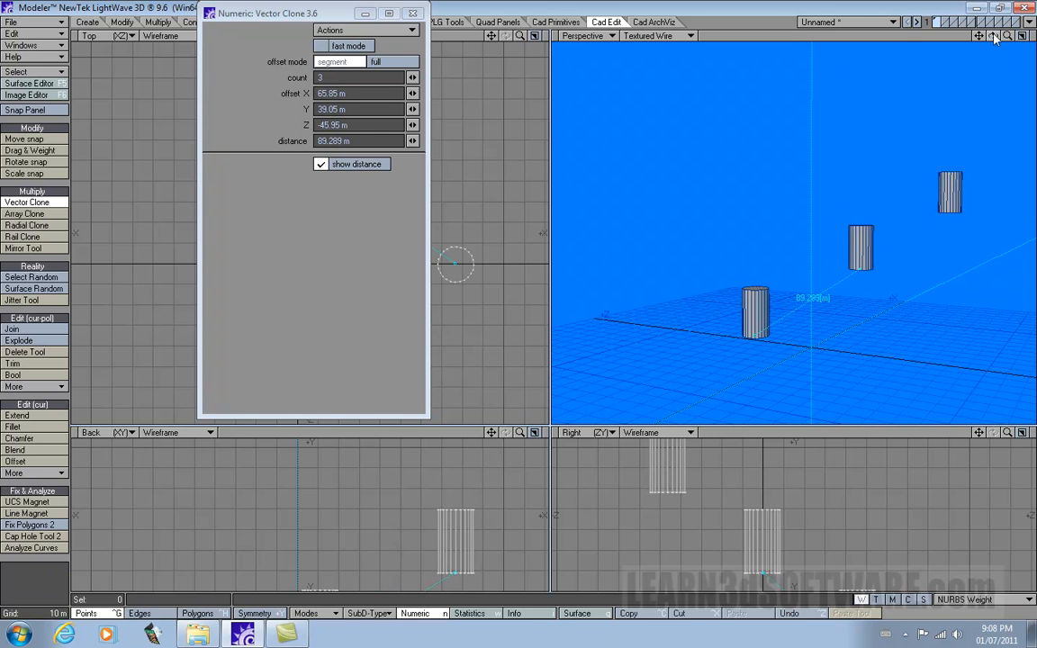
left_click_drag(994, 37, 938, 41)
mouse_move(908, 294)
left_mouse_down()
mouse_move(906, 236)
mouse_move(896, 281)
left_mouse_up()
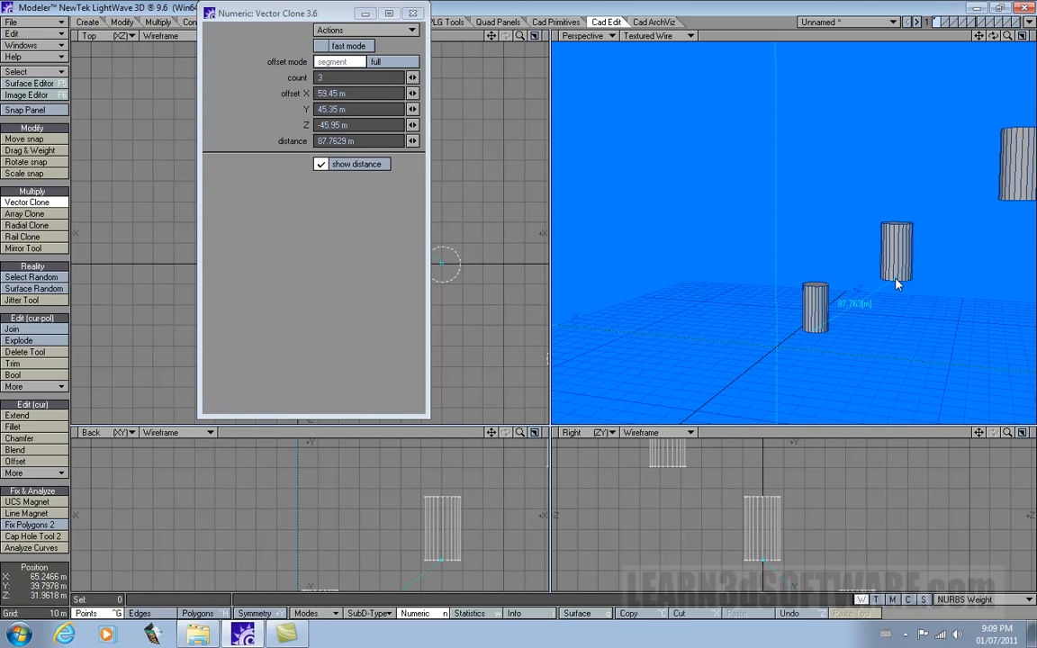
Try the full offset mode on the rising clones, inspect it from another angle, and return to segment.
left_click(388, 62)
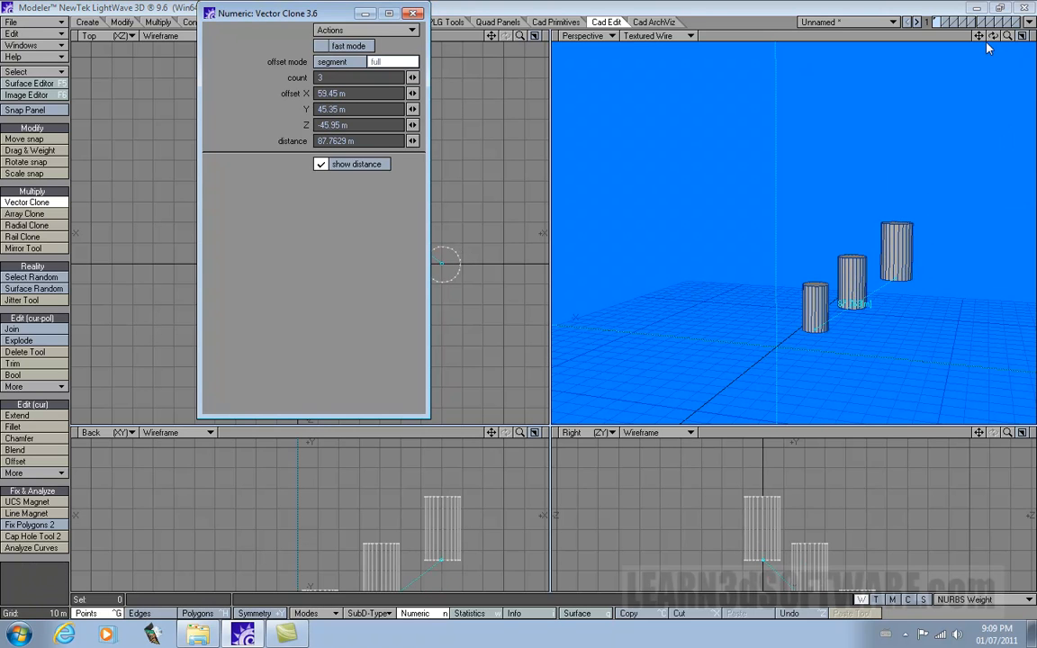
left_click_drag(993, 37, 927, 39)
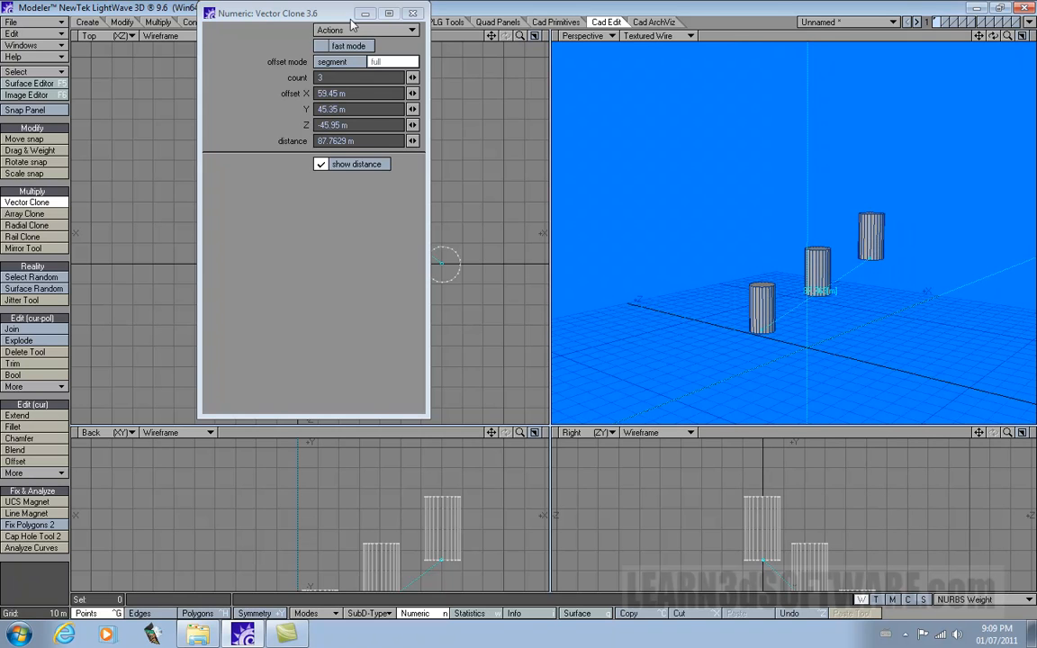
left_click_drag(350, 18, 653, 39)
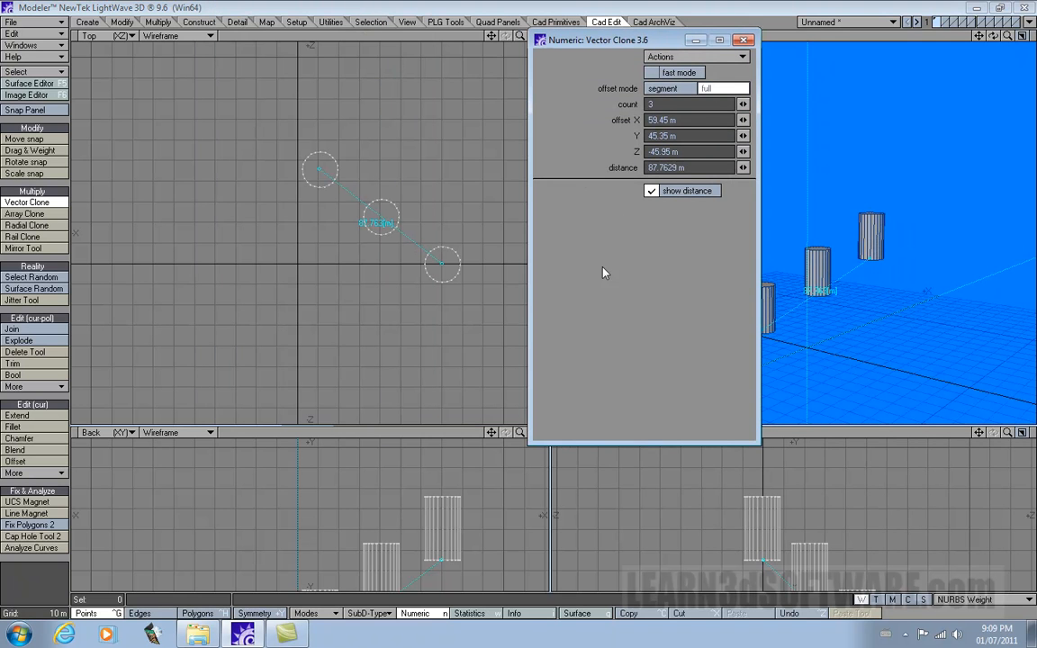
left_click(676, 93)
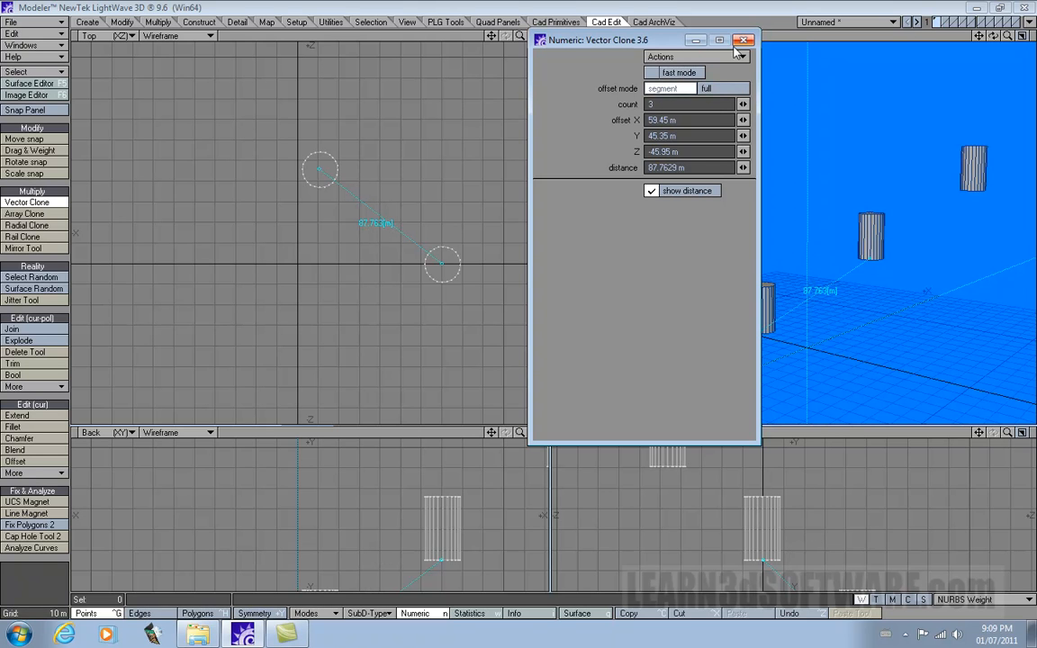
Shorten the clone distance along the rising vector to 74.5 m.
mouse_move(520, 37)
left_mouse_down()
mouse_move(450, 37)
mouse_move(598, 88)
left_mouse_up()
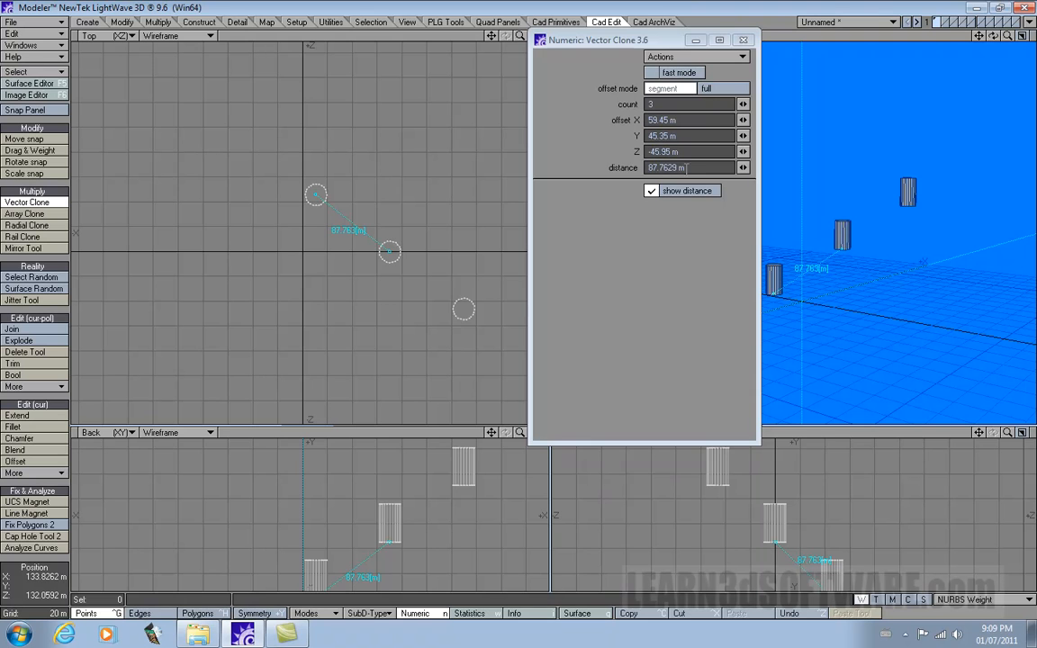
mouse_move(742, 173)
left_mouse_down()
mouse_move(756, 173)
mouse_move(742, 175)
left_mouse_up()
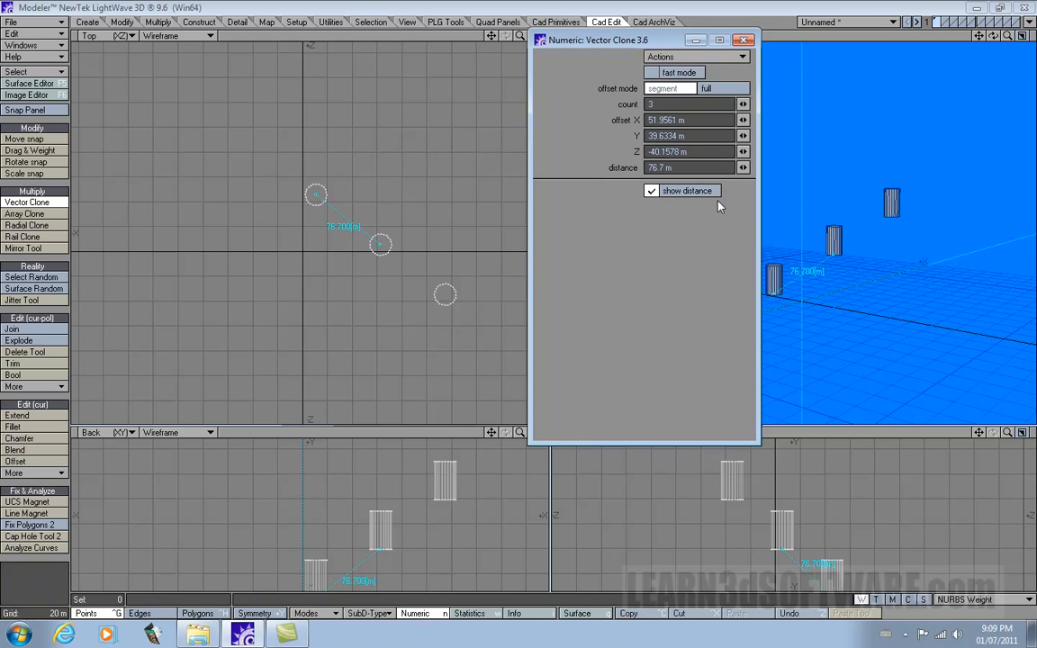
left_click_drag(742, 169, 757, 173)
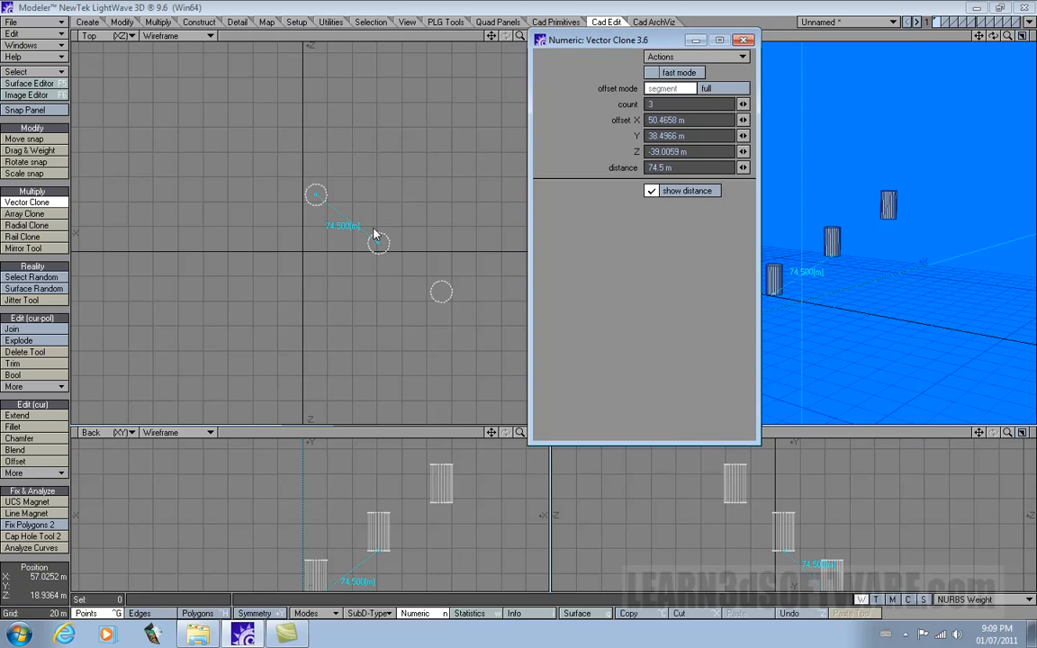
Redirect the clone vector diagonally on the ground plane in the Top view, with a spacing of about 42.7 m.
left_click_drag(585, 39, 768, 70)
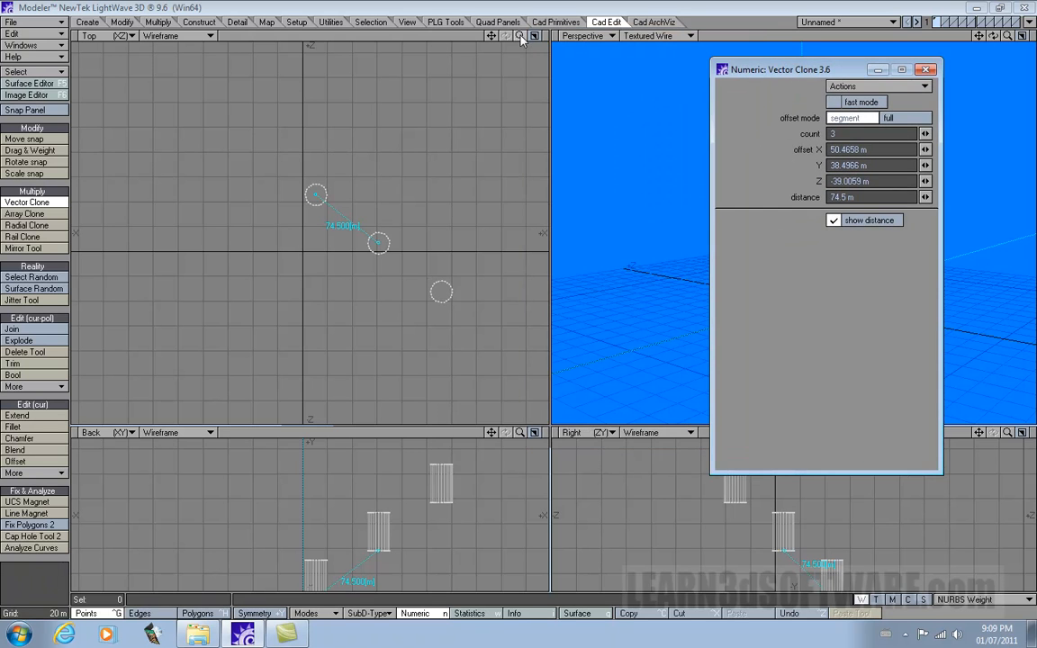
left_click_drag(521, 38, 567, 37)
left_click_drag(492, 37, 388, 42)
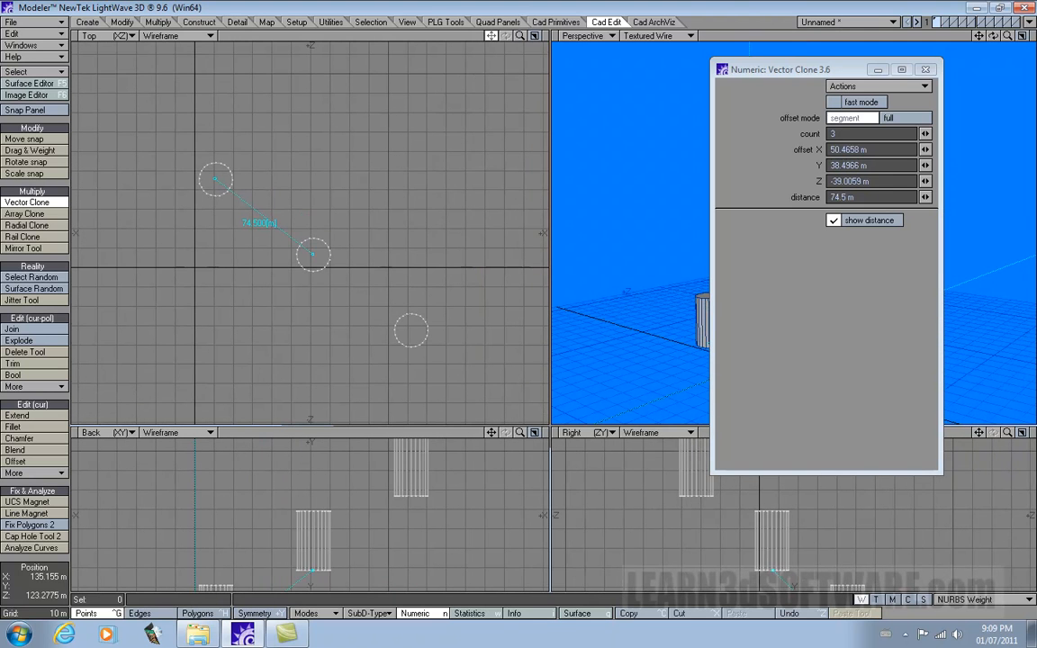
mouse_move(320, 259)
left_mouse_down()
mouse_move(328, 211)
mouse_move(279, 162)
mouse_move(279, 131)
left_mouse_up()
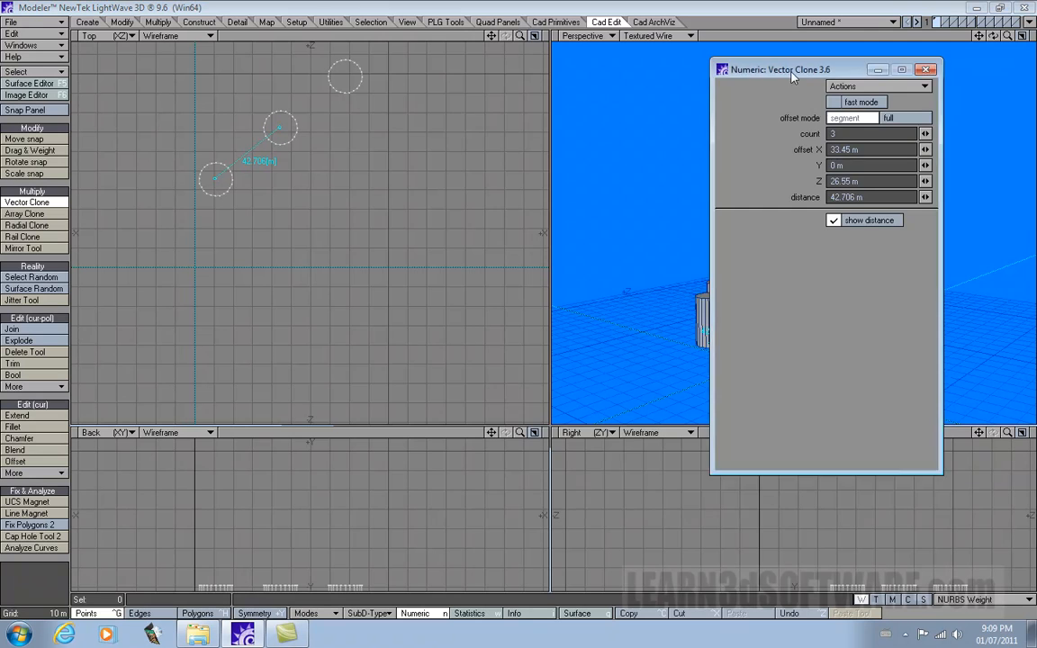
Try a clone distance of 48.5 m, then set it to 40.5 m.
mouse_move(792, 77)
left_mouse_down()
mouse_move(433, 142)
mouse_move(451, 131)
left_mouse_up()
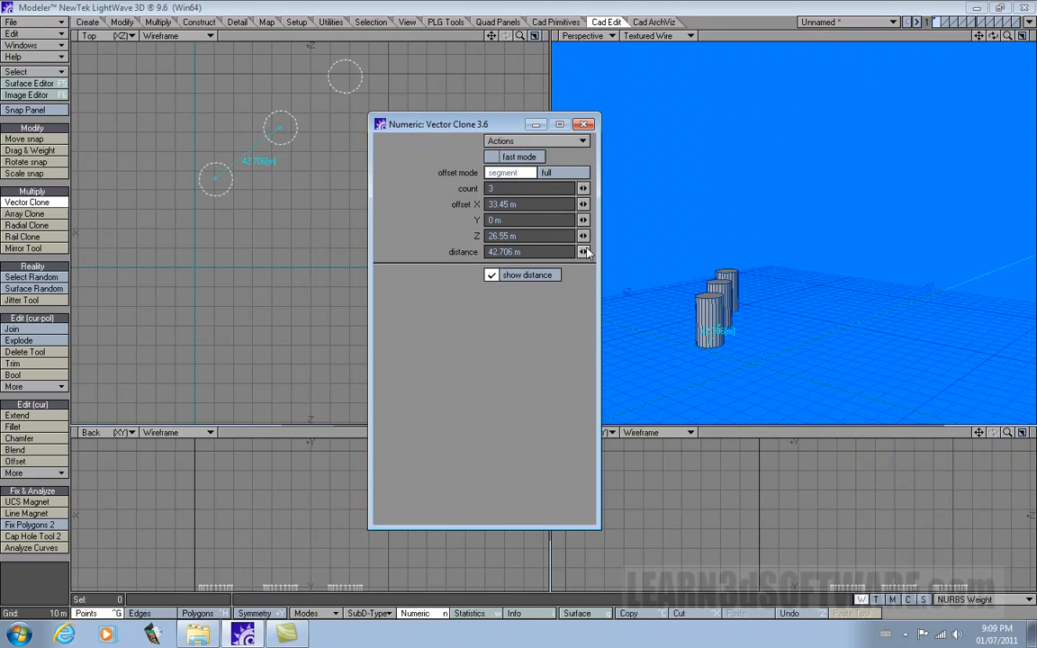
left_click_drag(583, 252, 634, 252)
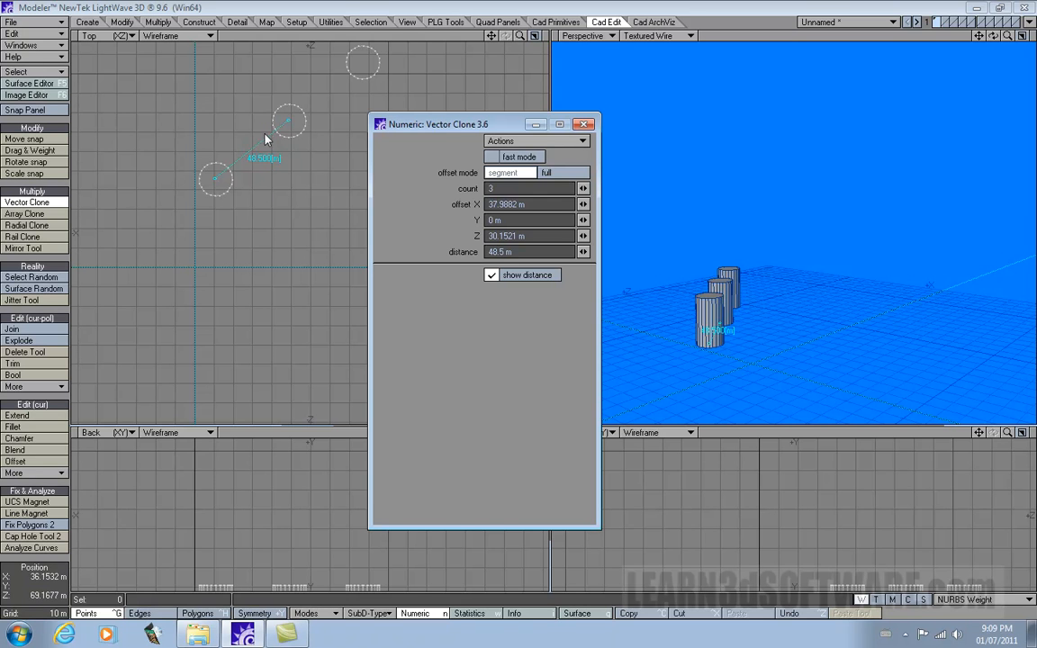
mouse_move(583, 252)
left_mouse_down()
mouse_move(481, 252)
mouse_move(556, 252)
mouse_move(511, 252)
left_mouse_up()
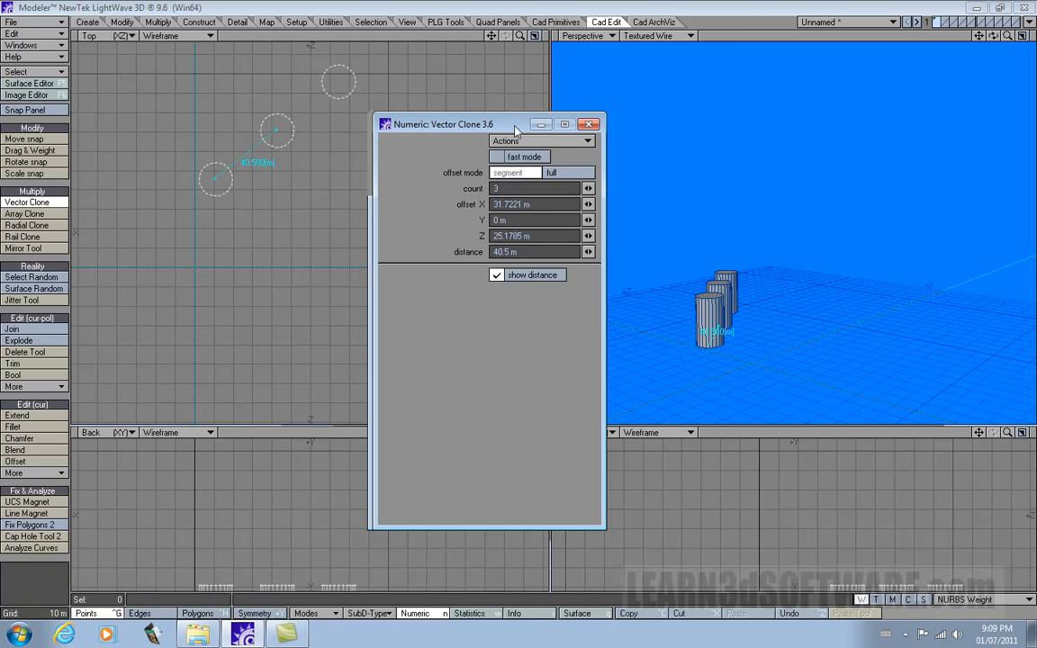
Toggle the display of the clone distance label off and on, leaving it shown.
left_click_drag(451, 120, 521, 99)
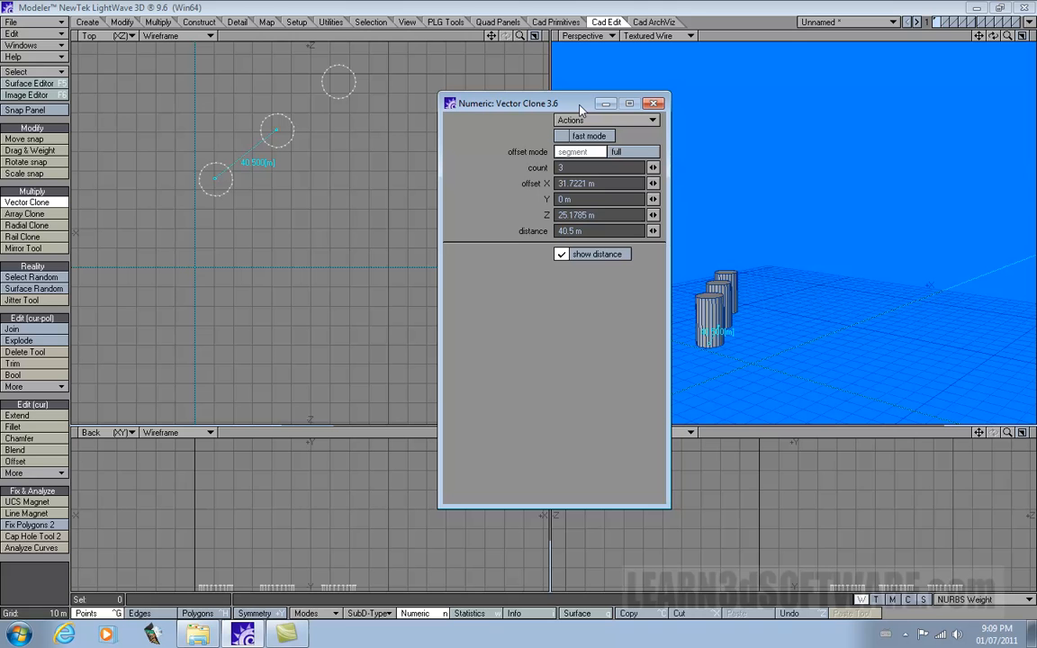
left_click(561, 256)
left_click(561, 255)
left_click(561, 256)
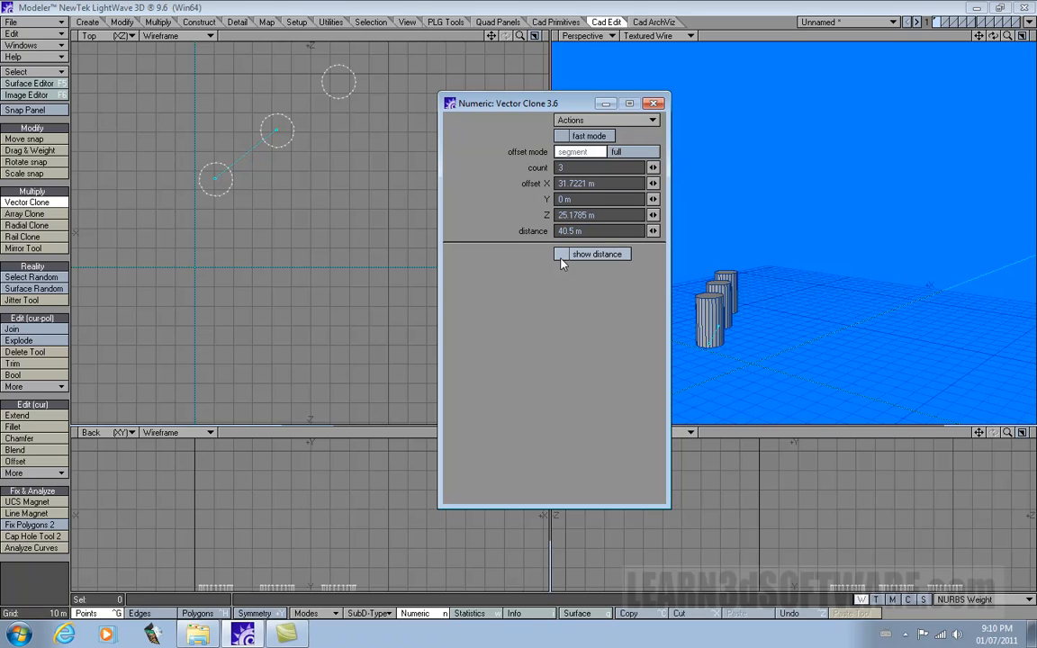
left_click(561, 257)
left_click(562, 257)
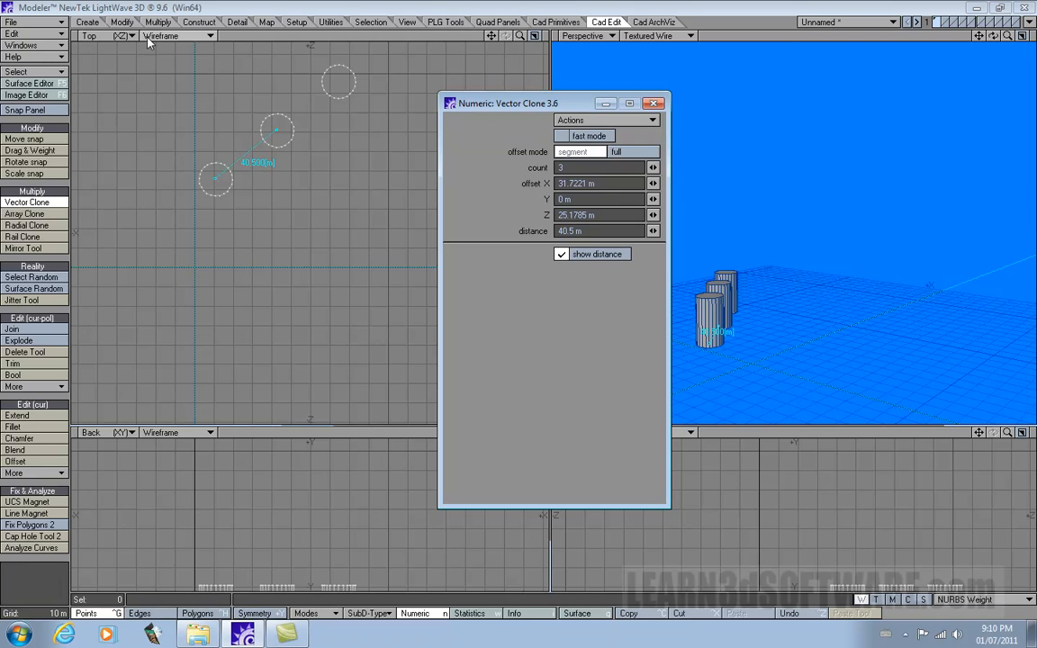
left_click(563, 255)
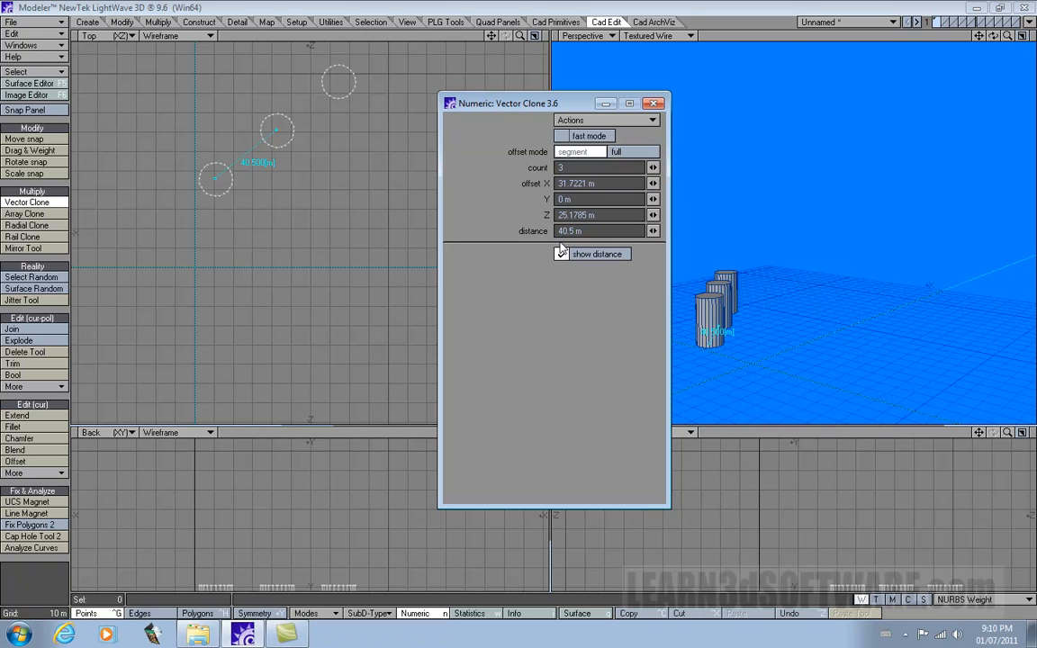